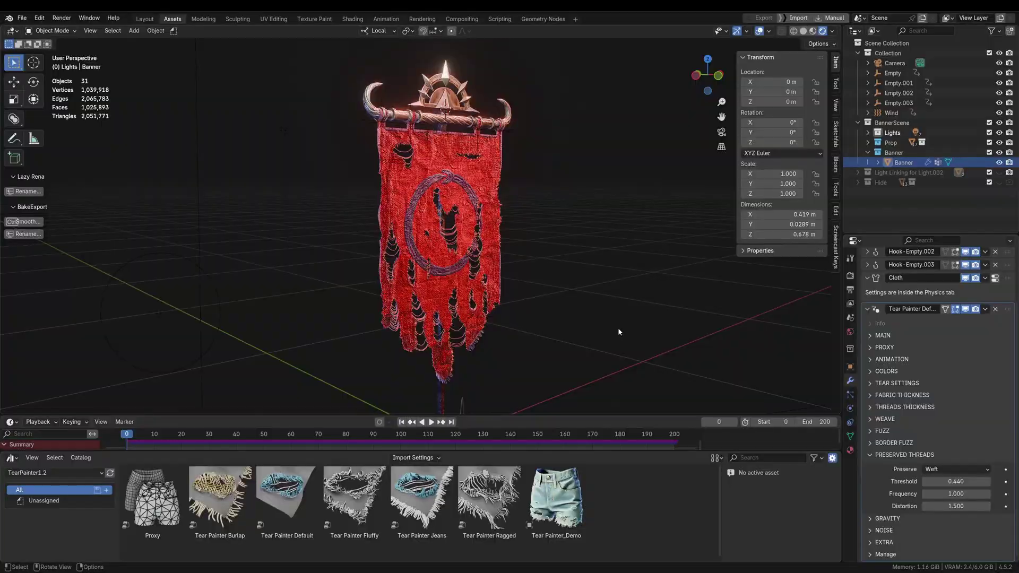
Toggle the Tear Painter modifier's viewport display off and on, and preview the banner animation, ending at frame 16
left_click(965, 310)
left_click(966, 310)
left_click(432, 422)
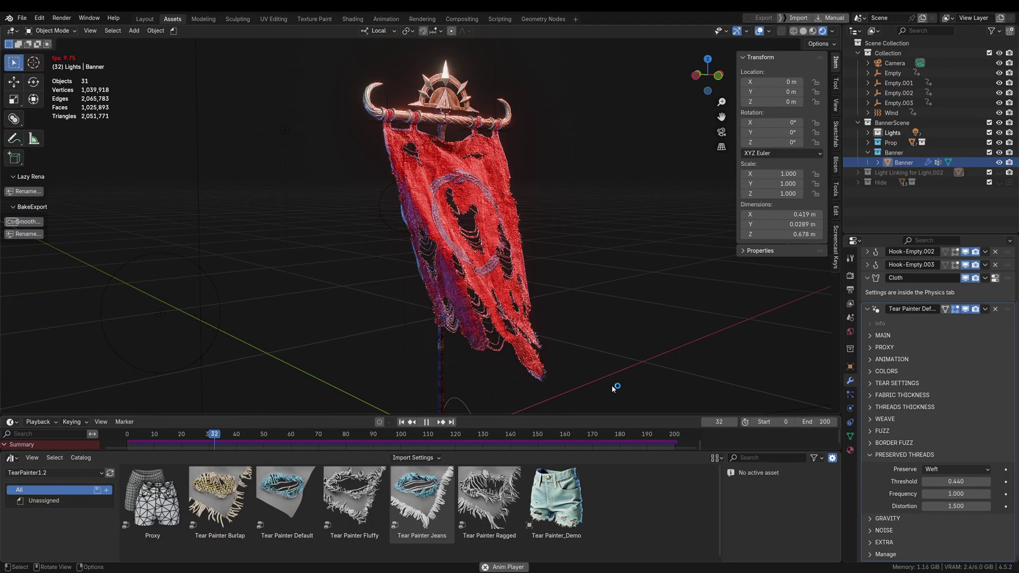
left_click(426, 423)
left_click_drag(288, 434, 171, 423)
Expand the Tear Painter modifier's Animation and Fabric Thickness settings and disable Animation ON
left_click(902, 359)
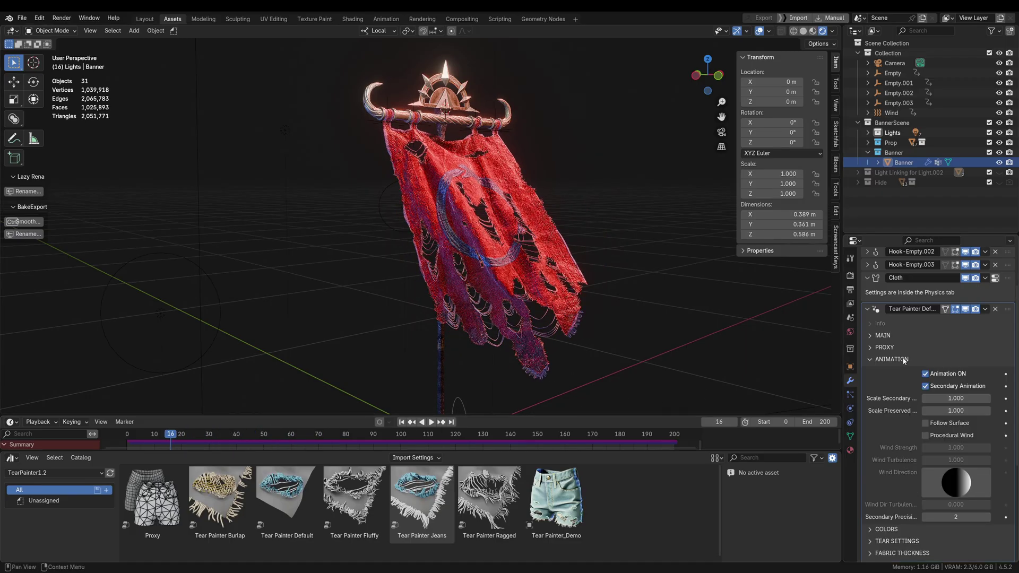
scroll(890, 394, "down", 1)
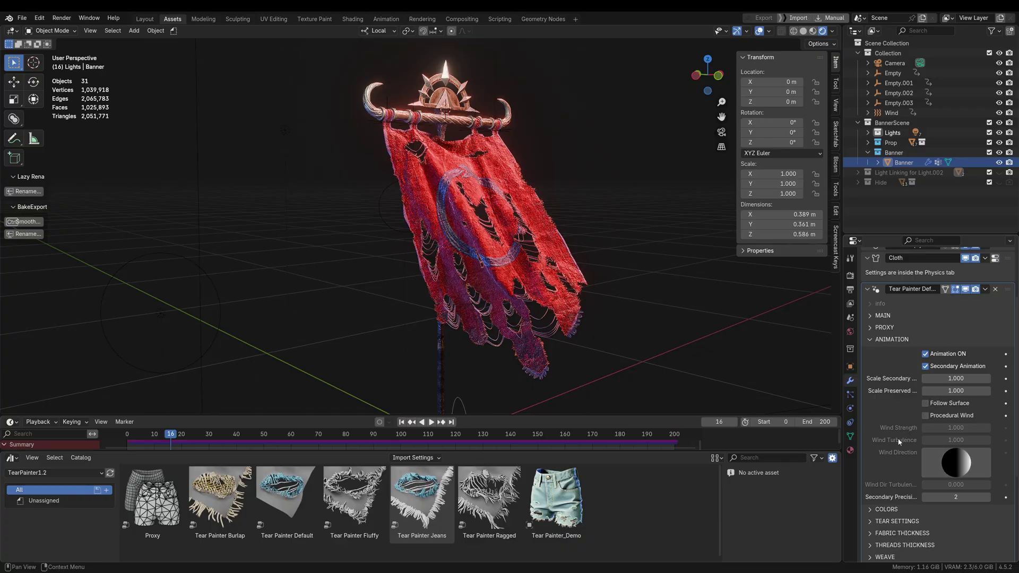
scroll(902, 429, "down", 2)
left_click(902, 494)
scroll(901, 397, "down", 5)
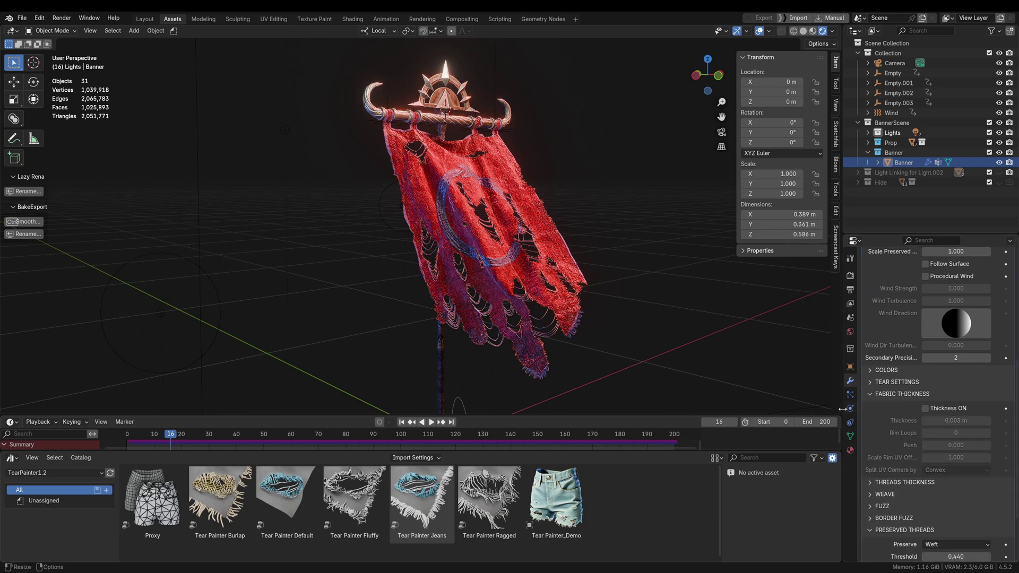
middle_click_drag(501, 224, 521, 118, "ctrl")
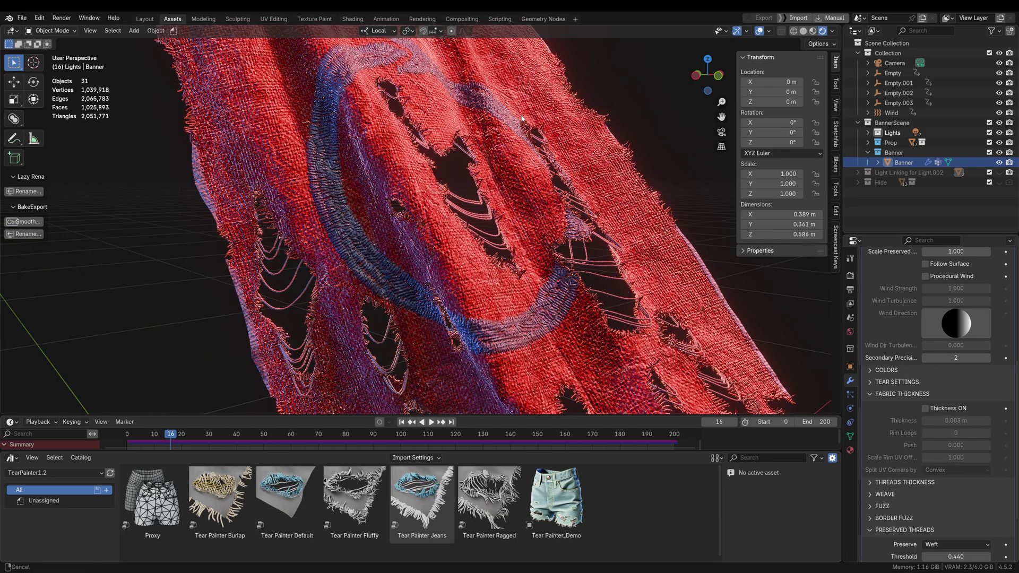
middle_click_drag(535, 242, 510, 252)
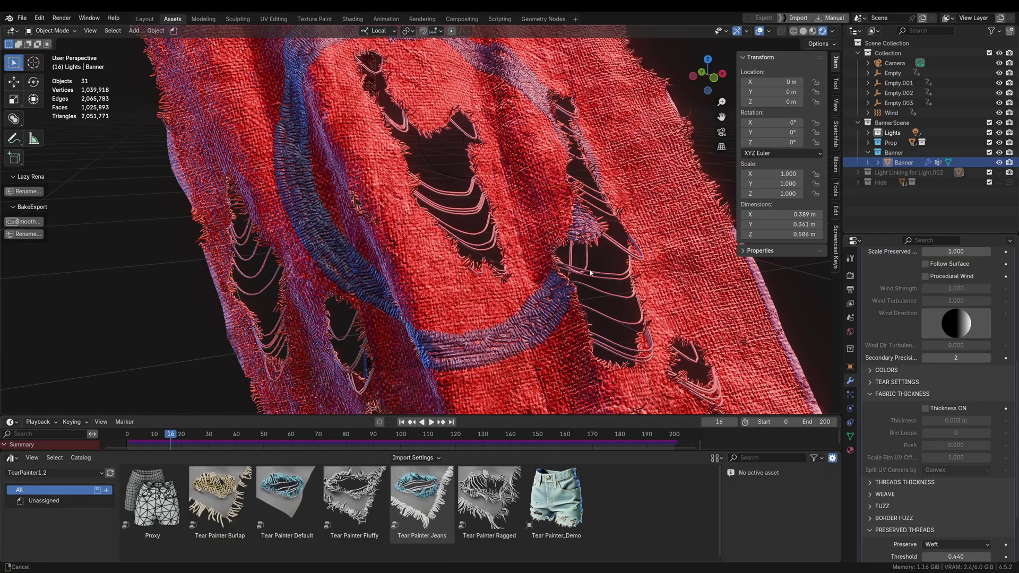
scroll(994, 364, "up", 4)
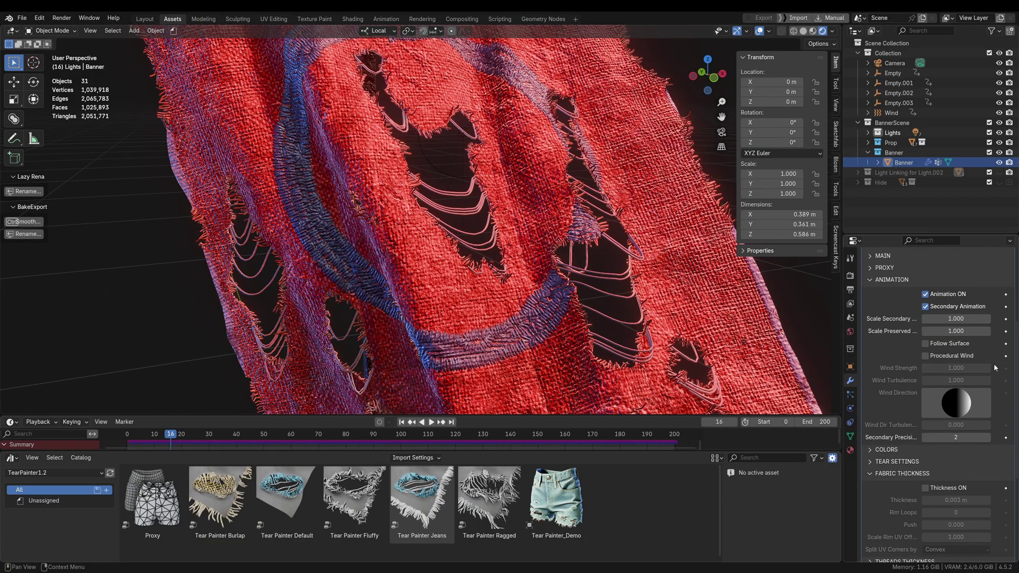
left_click(926, 294)
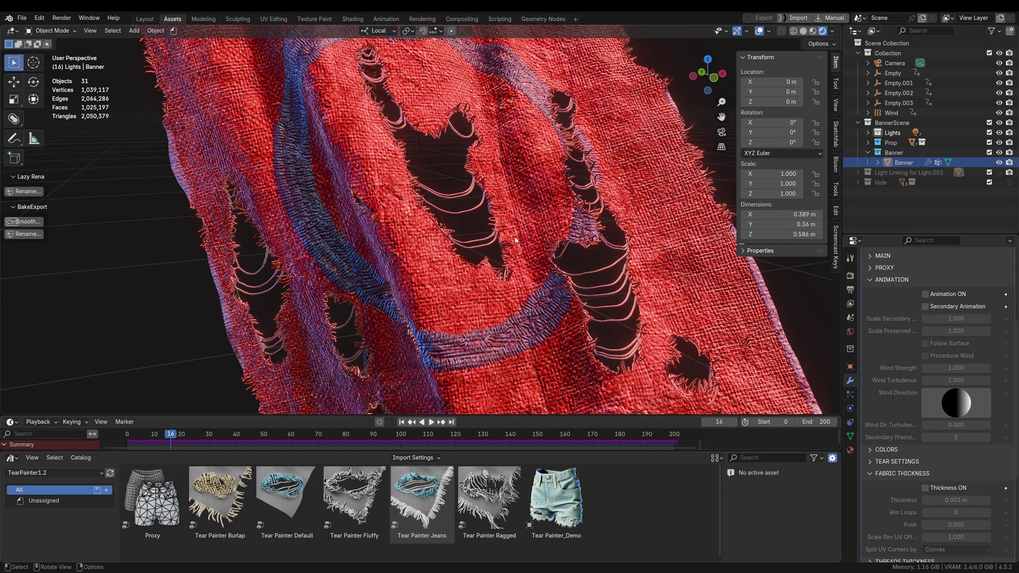
In solid shading, enable the banner's fabric thickness and set Rim Loops to 1 and Push to 0.980
key("z")
key("shift+z")
mouse_move(484, 243)
middle_mouse_down("ctrl")
mouse_move(494, 185)
mouse_move(503, 186)
middle_mouse_up("ctrl")
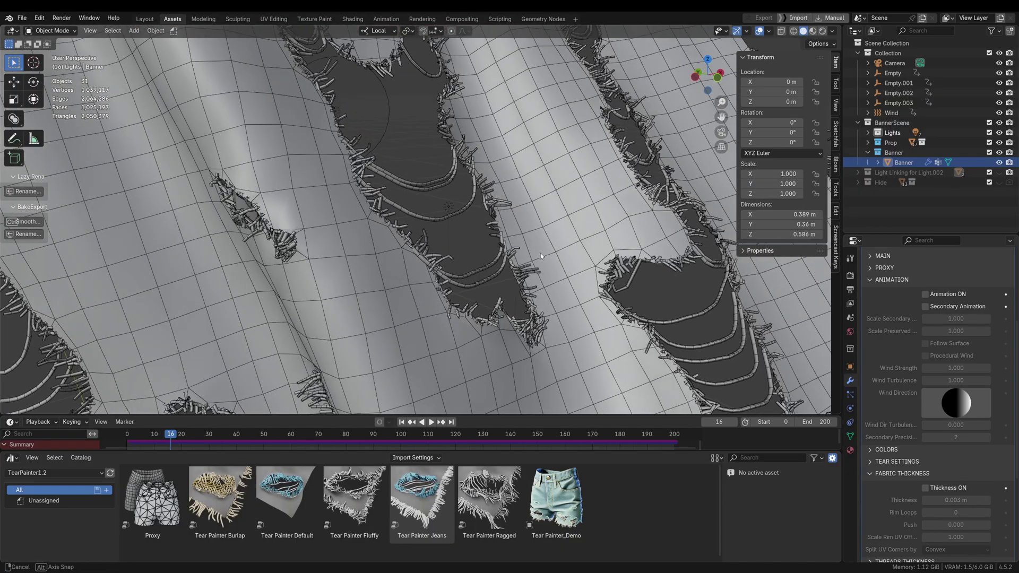
left_click(926, 488)
middle_click_drag(456, 216, 465, 215)
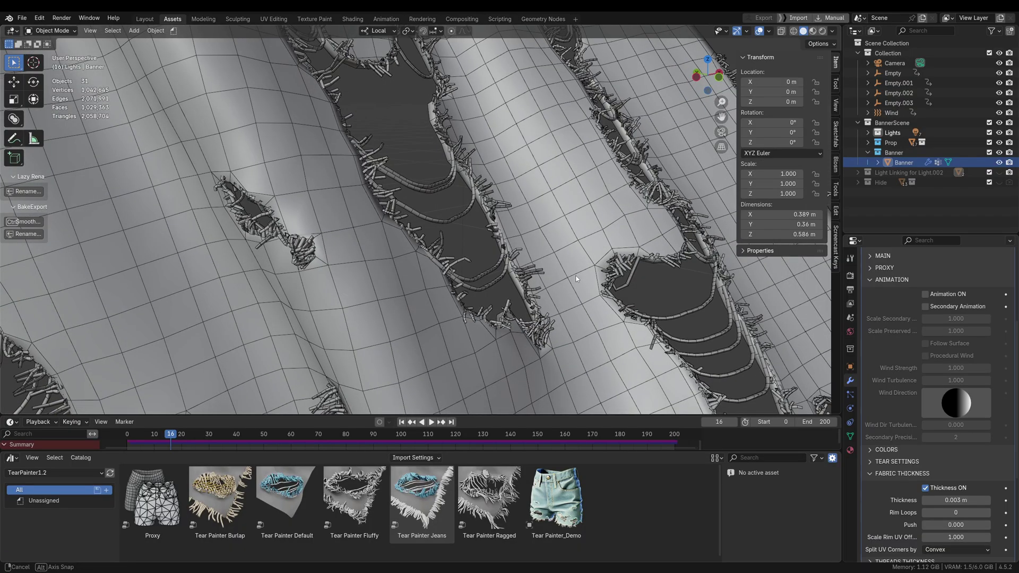
scroll(465, 216, "up", 1)
scroll(465, 216, "up", 2)
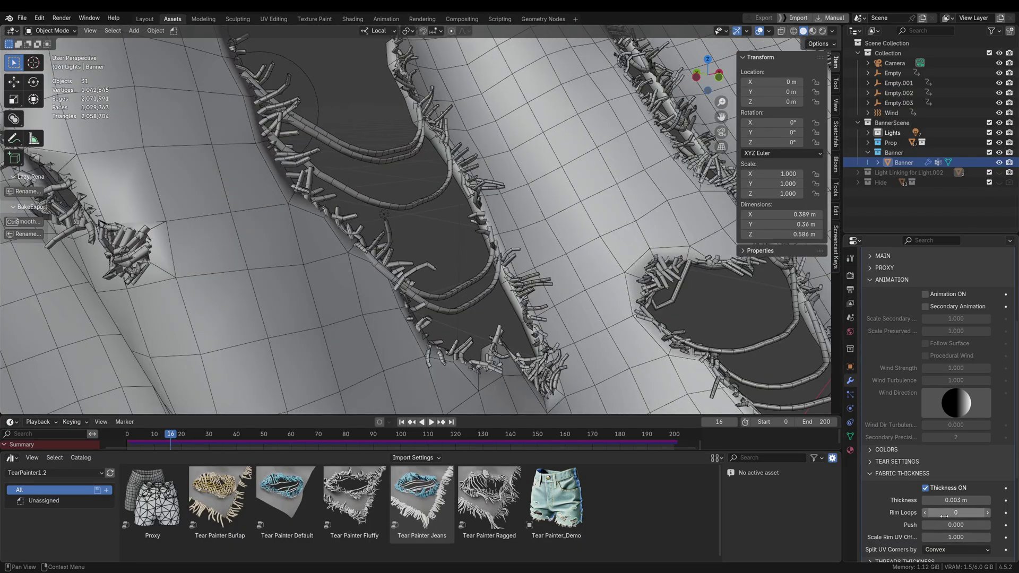
scroll(988, 502, "down", 1)
left_click_drag(988, 492, 976, 504)
Return the viewport to rendered shading and turn the banner's fabric thickness off
middle_click_drag(586, 298, 577, 297)
key("z")
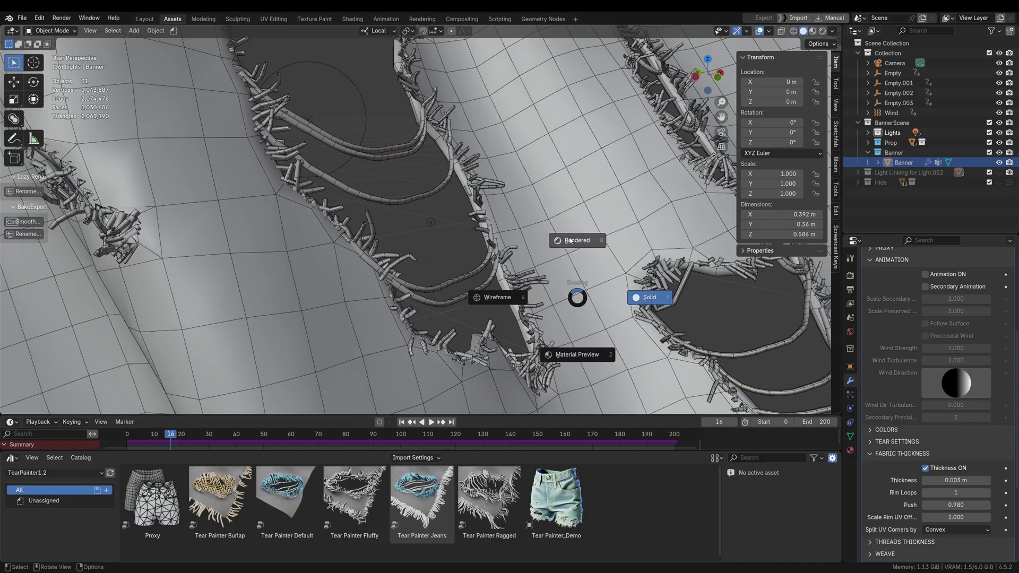
left_click(570, 240)
middle_click_drag(571, 212, 531, 35, "ctrl")
middle_click_drag(546, 127, 559, 205, "ctrl")
middle_click_drag(612, 185, 584, 202)
left_click(925, 468)
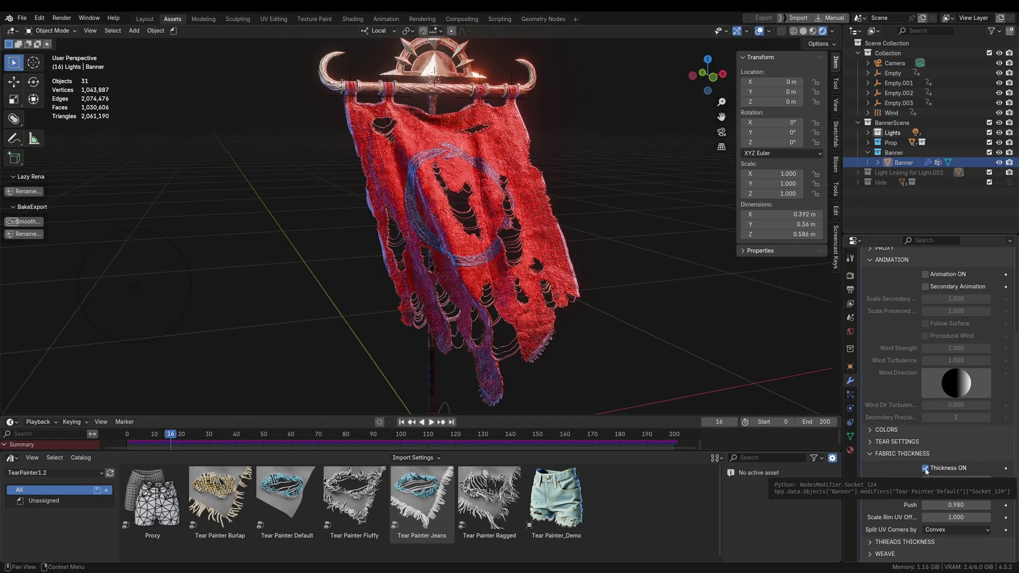
left_click(909, 456)
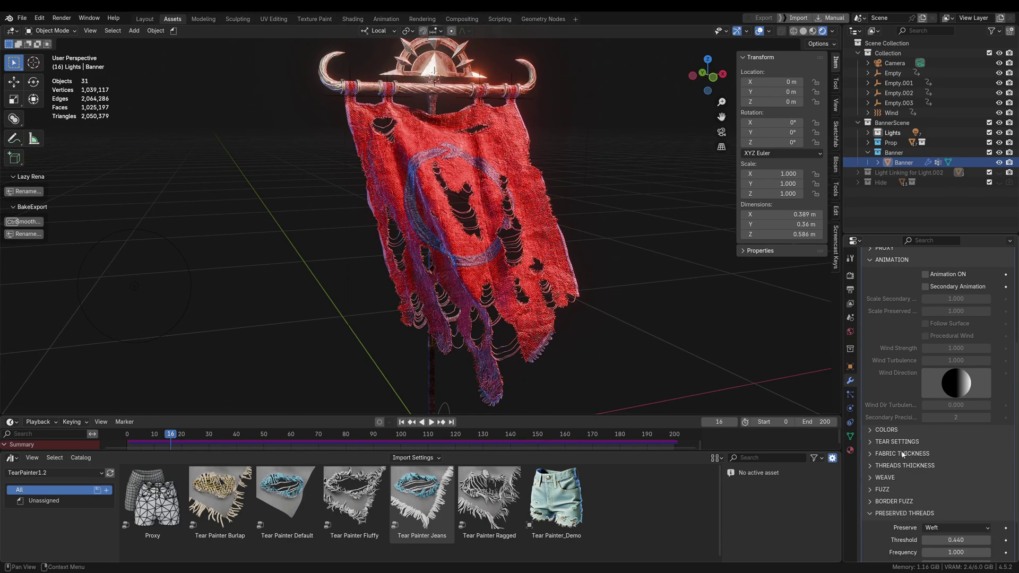
Hide the Tear Painter modifier in the viewport and play the untorn cloth animation, stopping at frame 85
scroll(912, 464, "up", 3)
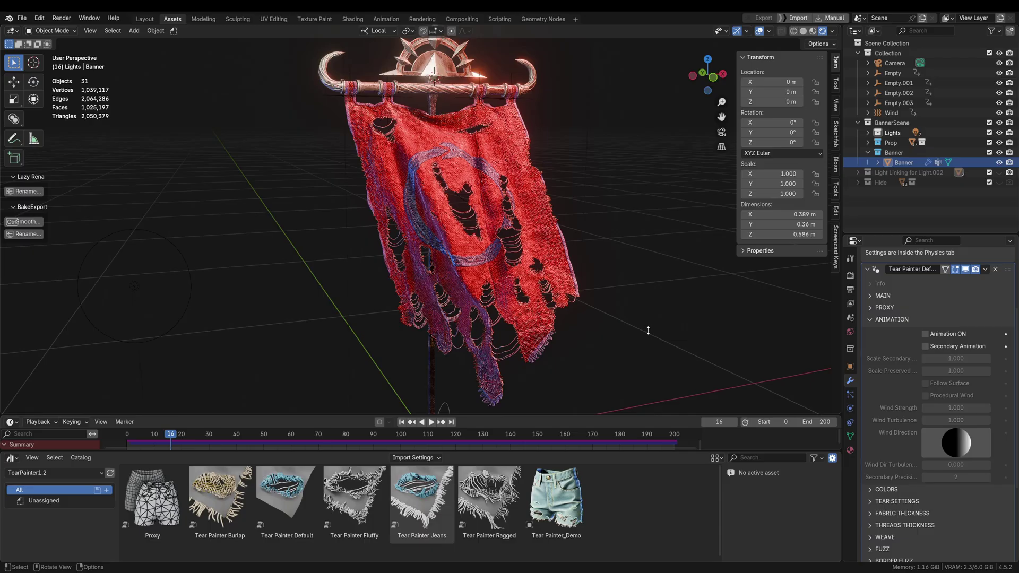
scroll(901, 453, "up", 5)
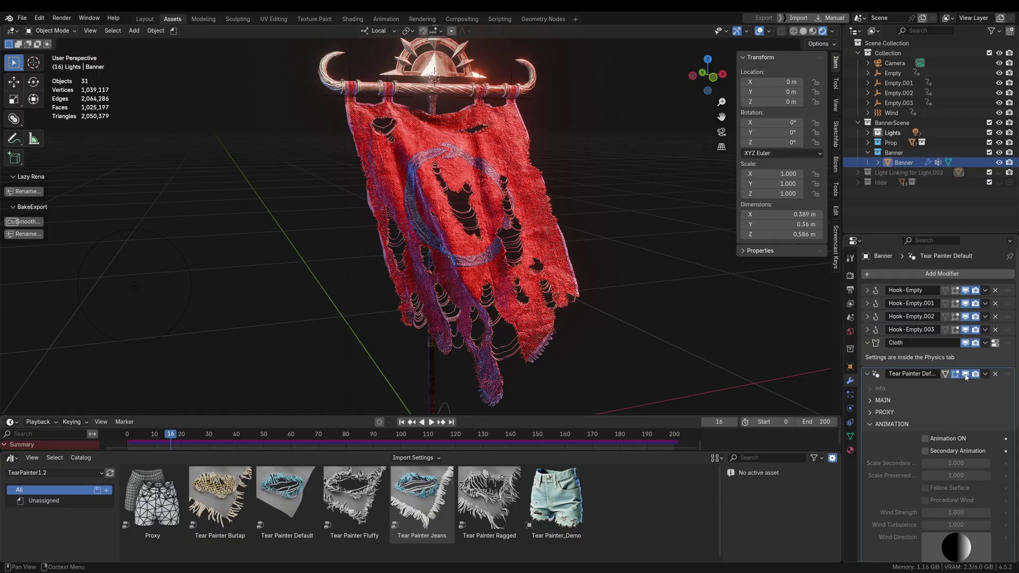
left_click(965, 375)
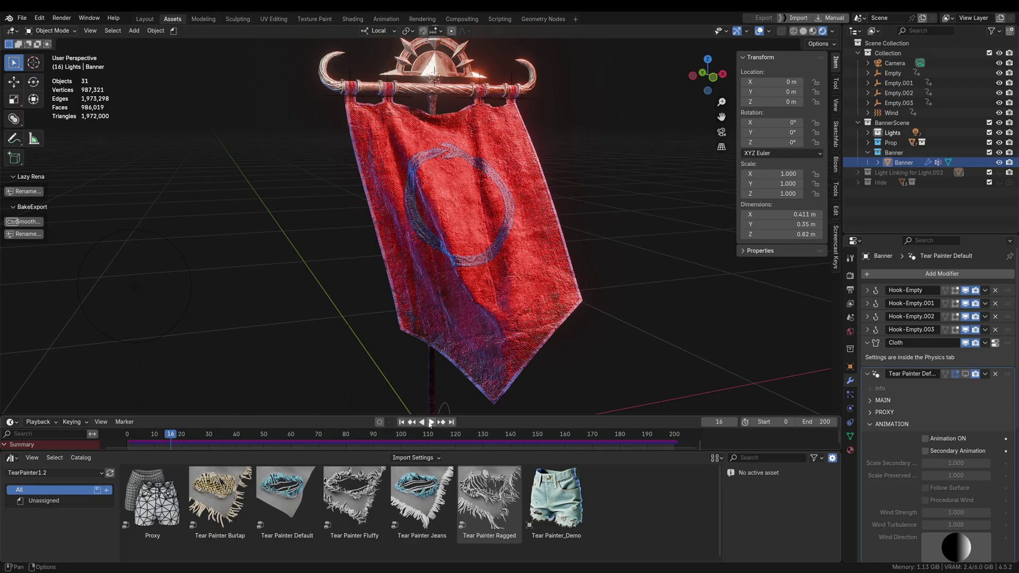
left_click(430, 422)
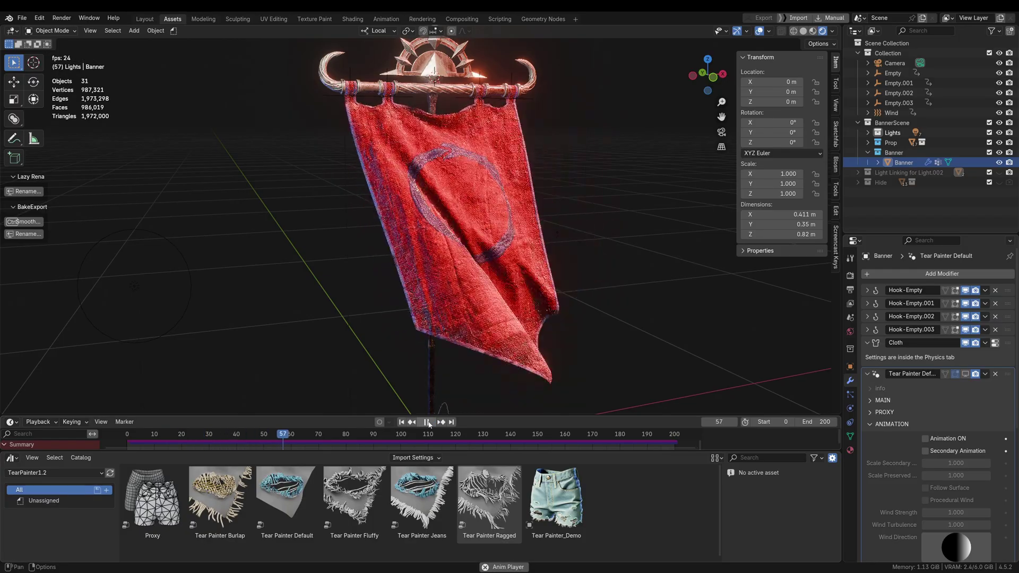
left_click(426, 422)
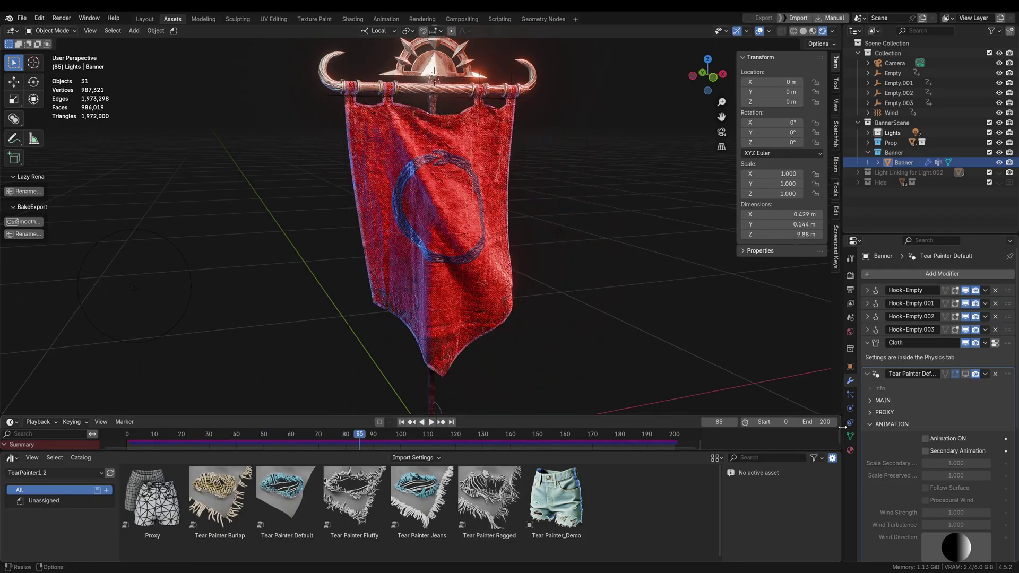
Examine the bake and cache settings in the banner's cloth physics
left_click(849, 408)
scroll(903, 421, "down", 10)
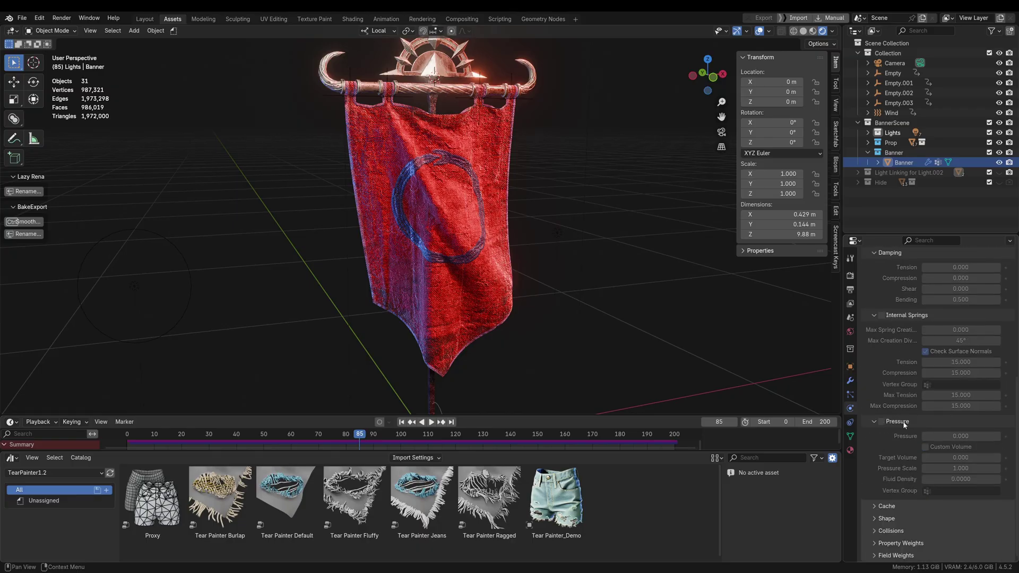
left_click(902, 504)
scroll(904, 473, "down", 5)
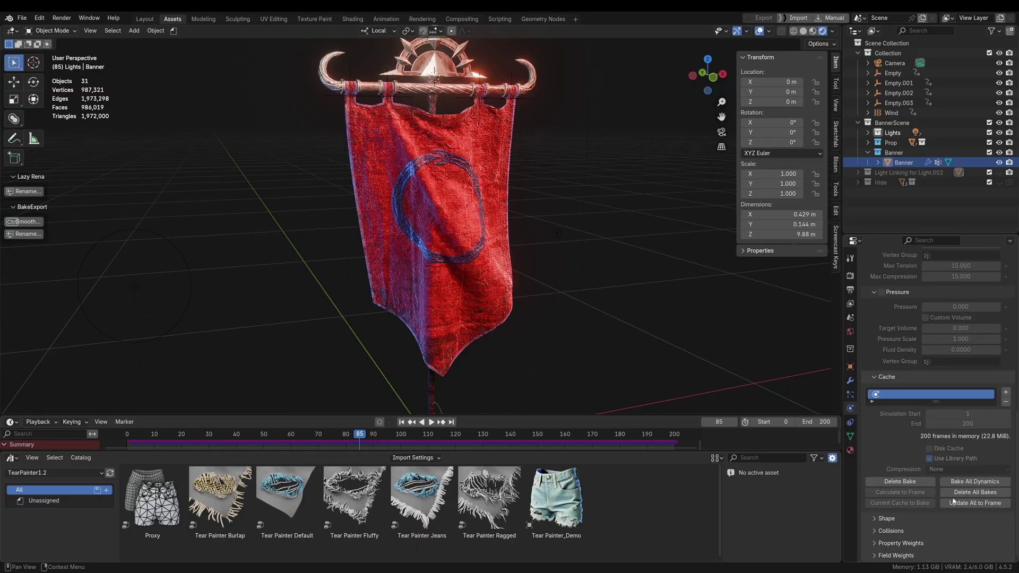
Show the Tear Painter modifier in the viewport again and return the animation to frame 0
left_click(851, 381)
scroll(950, 398, "up", 8)
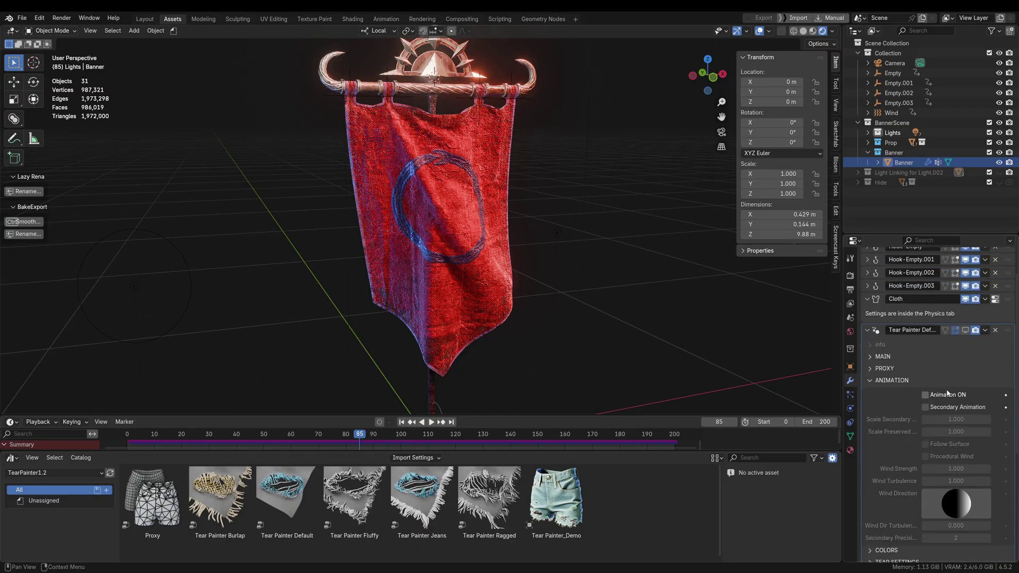
left_click(964, 371)
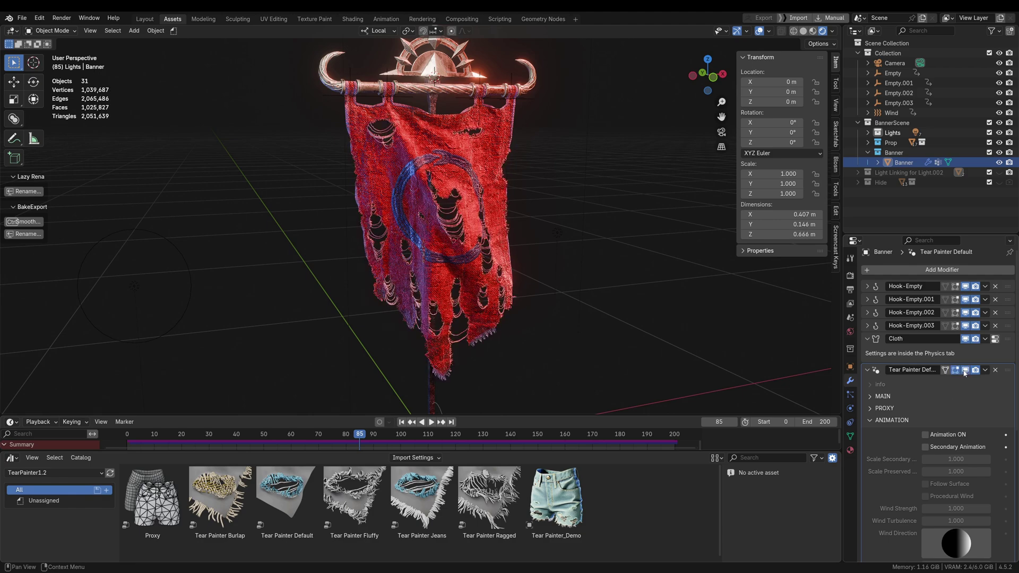
key("shift+Left")
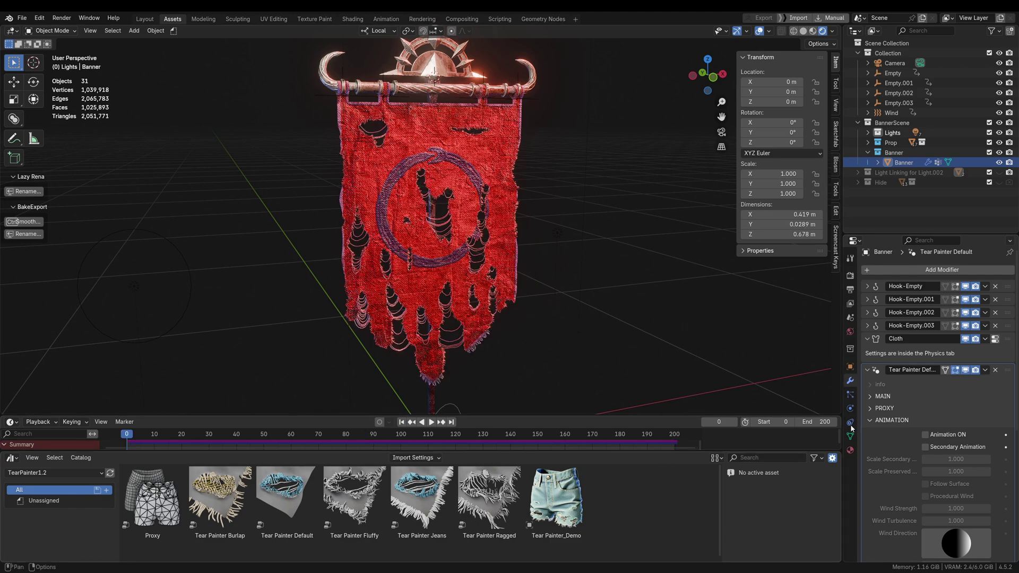
Expand the modifier's Main settings and switch the banner to Weight Paint mode with the viewport overlays hidden
left_click(881, 397)
key("ctrl+Tab")
left_click(546, 295)
scroll(441, 286, "up", 8)
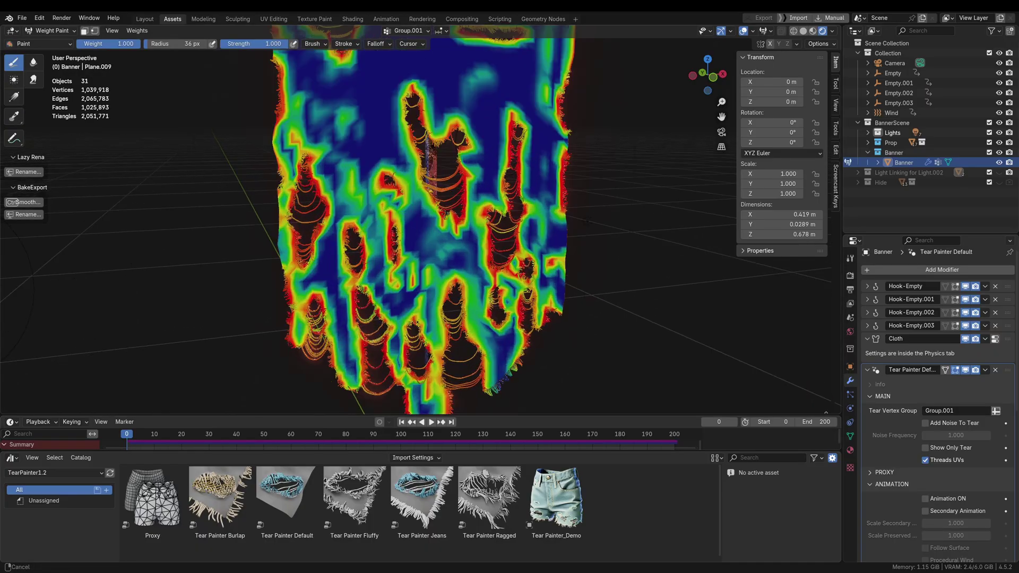
key("shift+alt+z")
Paint away a tear near the banner's middle with weight 0 and a brush radius of about 70 px
left_click_drag(121, 43, 75, 43)
key("f")
left_click(441, 283)
left_click_drag(445, 280, 441, 334)
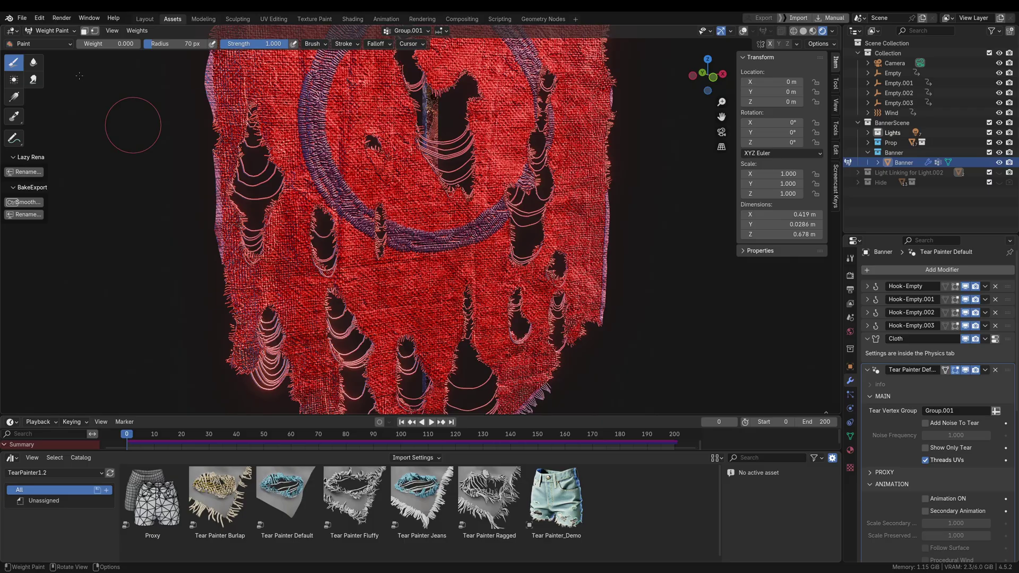
Paint a new tear at the bottom of the banner's circle emblem with weight 1 and a radius of about 132 px
left_click_drag(104, 43, 140, 44)
key("f")
left_click(489, 238)
left_click_drag(396, 226, 409, 303)
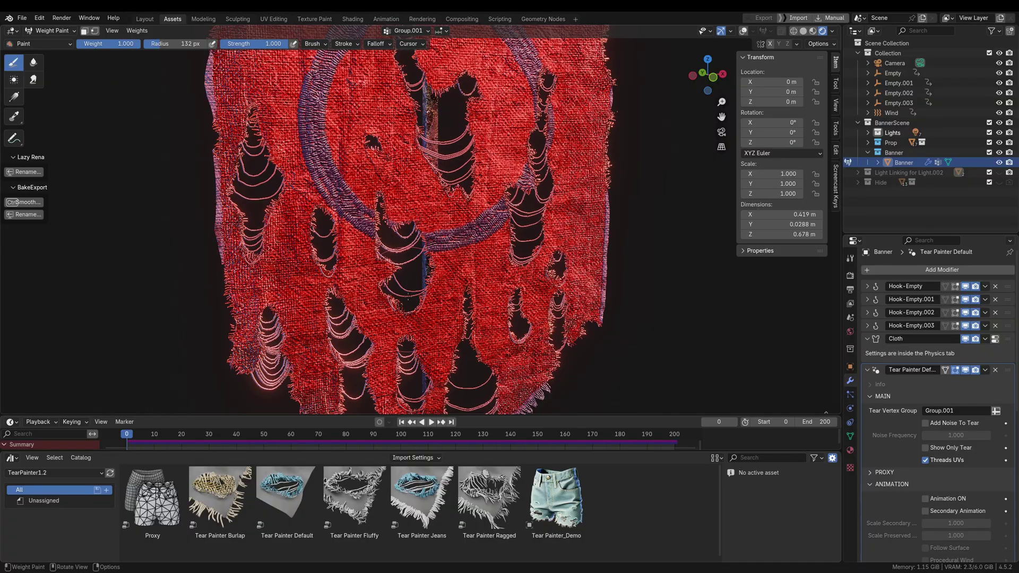
Leave weight painting, return the banner to Object Mode, and check its new tear pattern
middle_click_drag(402, 266, 414, 265)
middle_click_drag(483, 250, 533, 300, "ctrl")
key("ctrl+Tab")
left_click(425, 288)
scroll(532, 272, "down", 4)
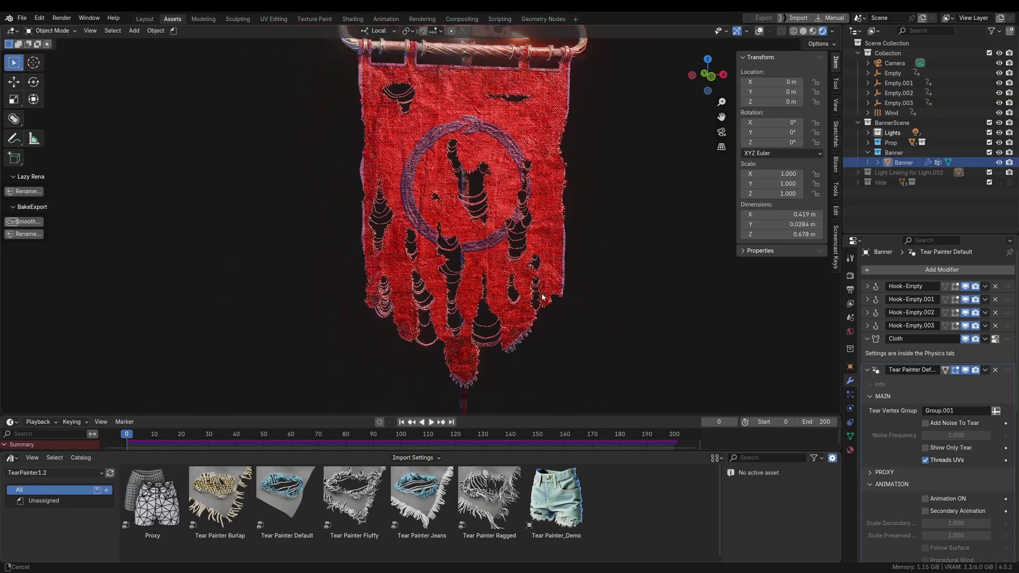
middle_click_drag(531, 307, 430, 335)
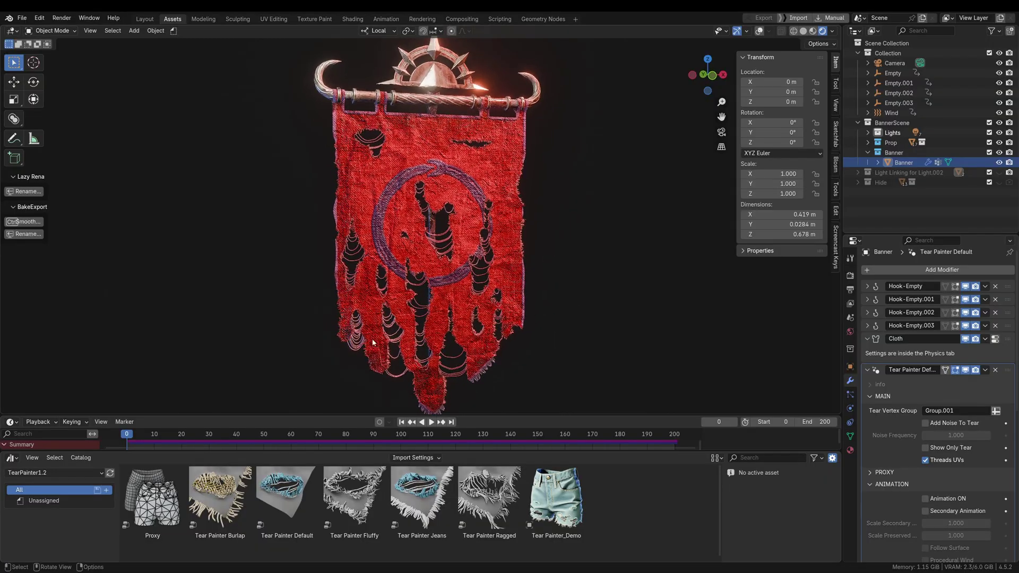
Split off a new area as a Geometry Node Editor and frame the modifier's Bake Still and Bake Animation nodes
left_click_drag(140, 415, 154, 298)
left_click_drag(6, 445, 20, 366)
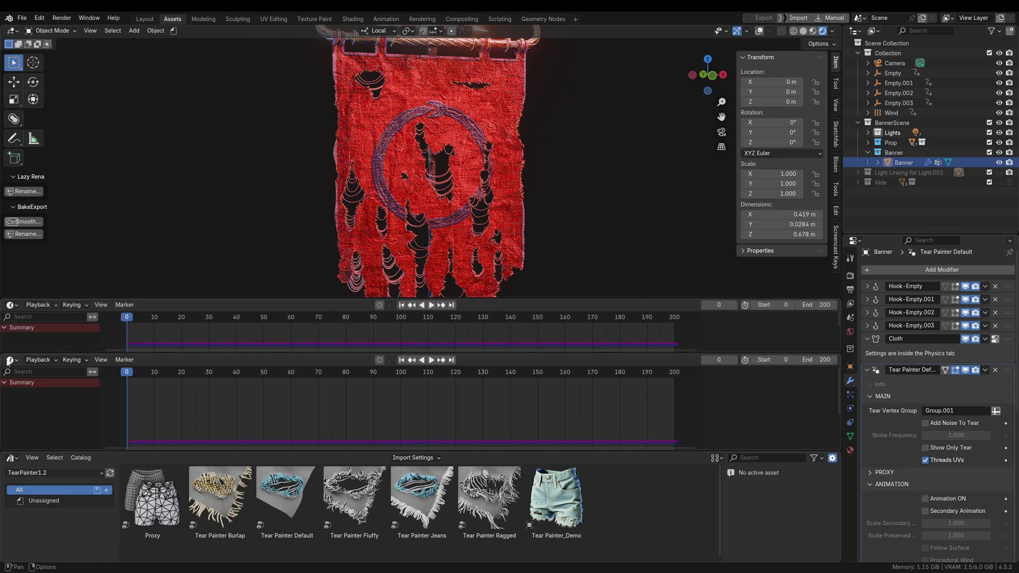
left_click(9, 361)
left_click(36, 422)
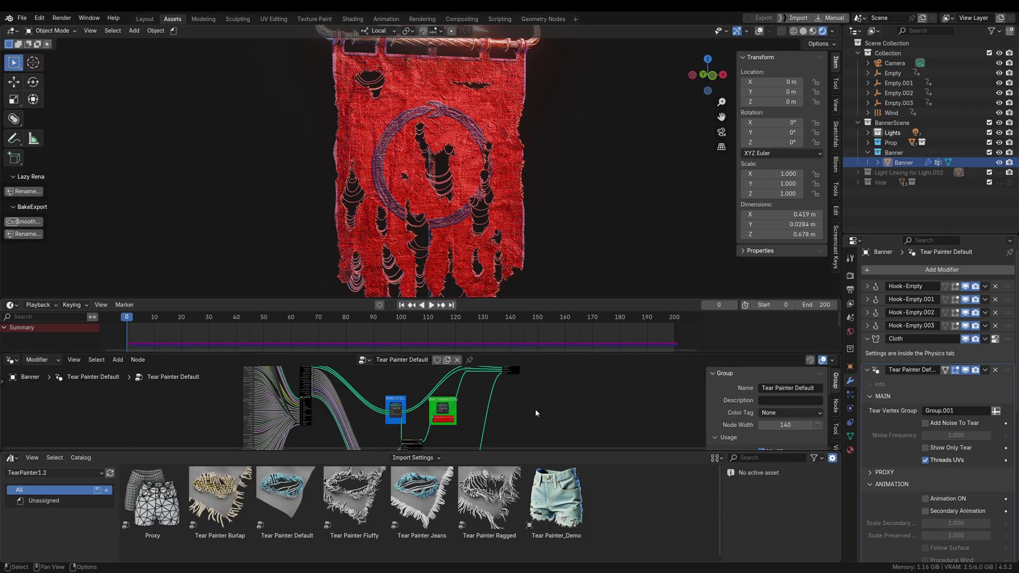
middle_click_drag(570, 416, 566, 416)
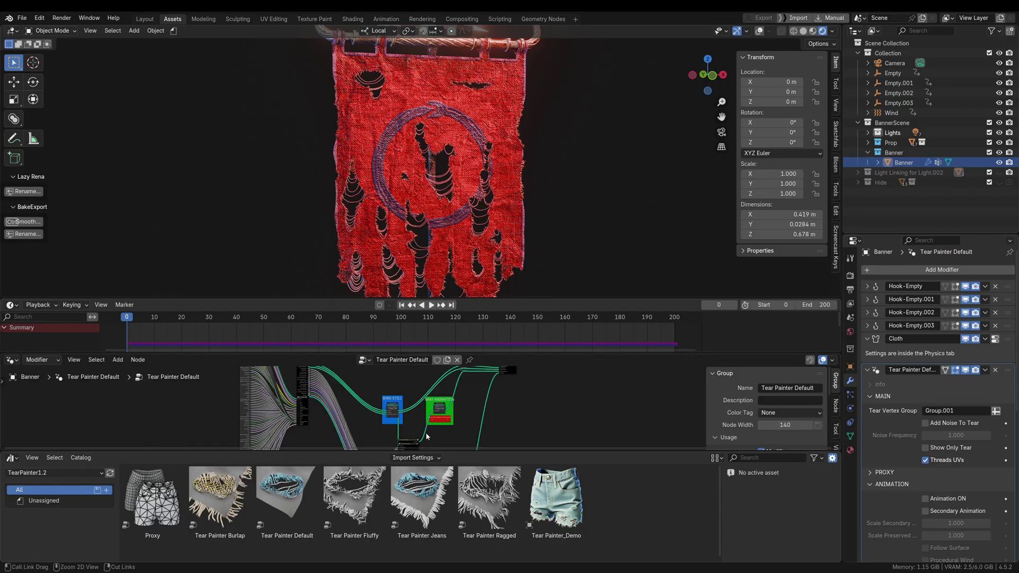
scroll(417, 433, "up", 6)
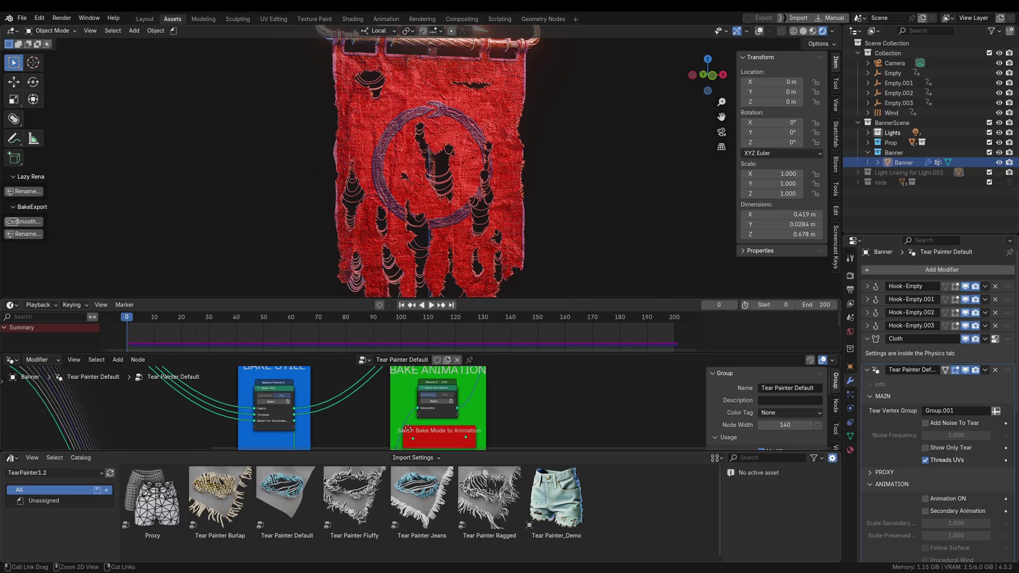
scroll(407, 428, "up", 3)
scroll(382, 409, "up", 2)
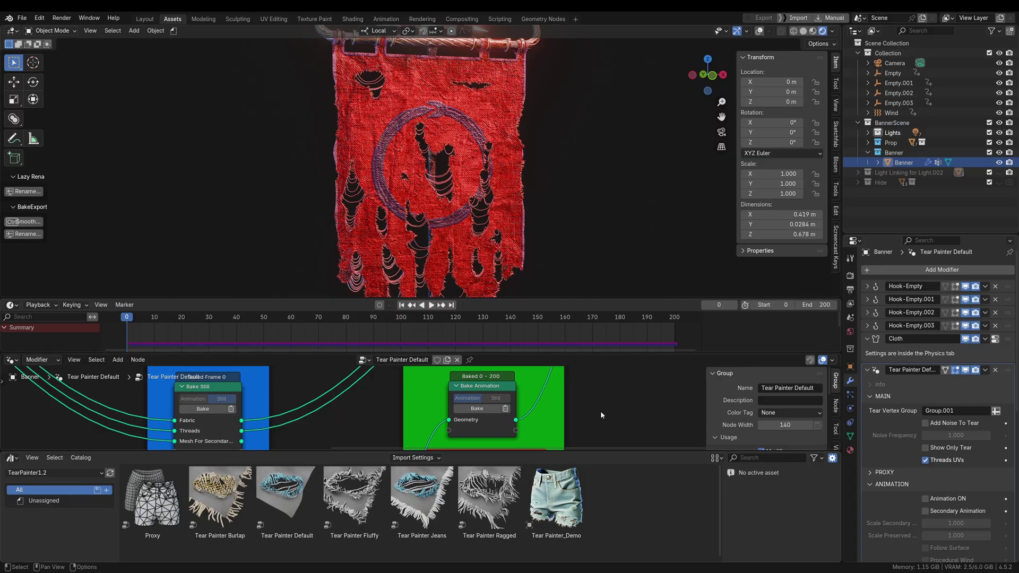
scroll(902, 487, "down", 1)
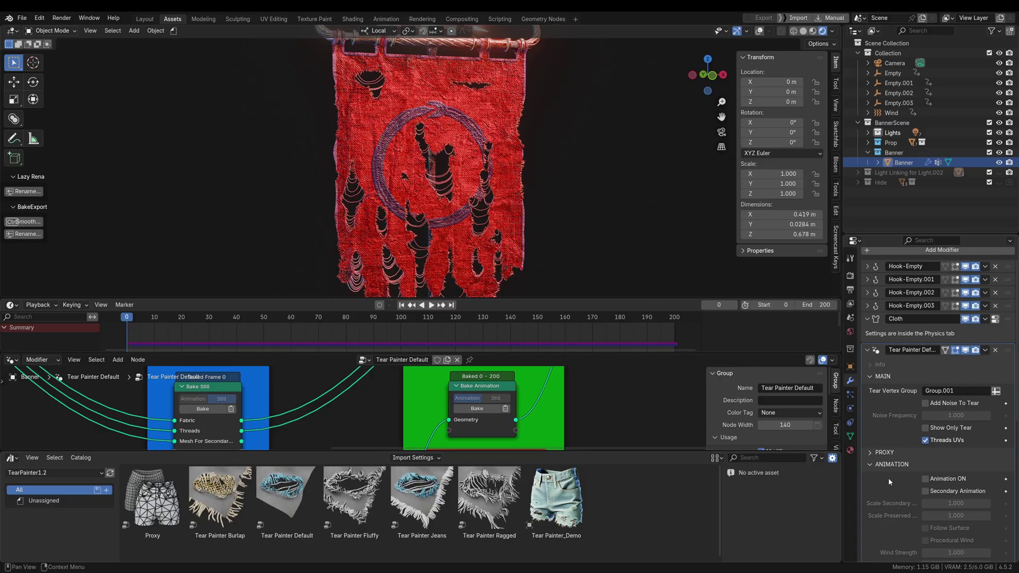
Enable Animation ON and Secondary Animation in the Tear Painter modifier and delete the existing bakes from the Bake Animation and Bake Still nodes
scroll(889, 481, "down", 1)
left_click(925, 459)
left_click(925, 471)
left_click(506, 409)
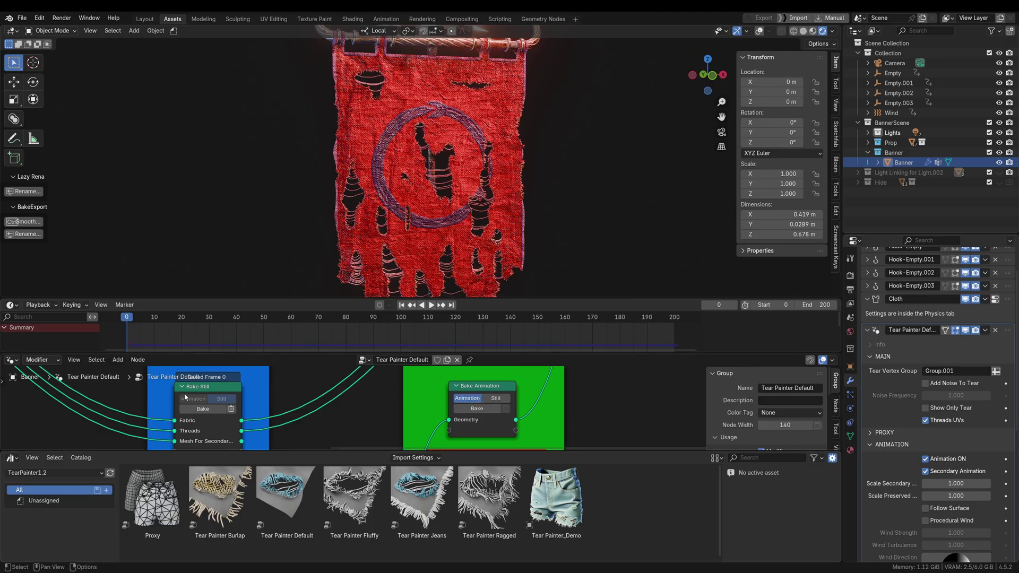
left_click(231, 409)
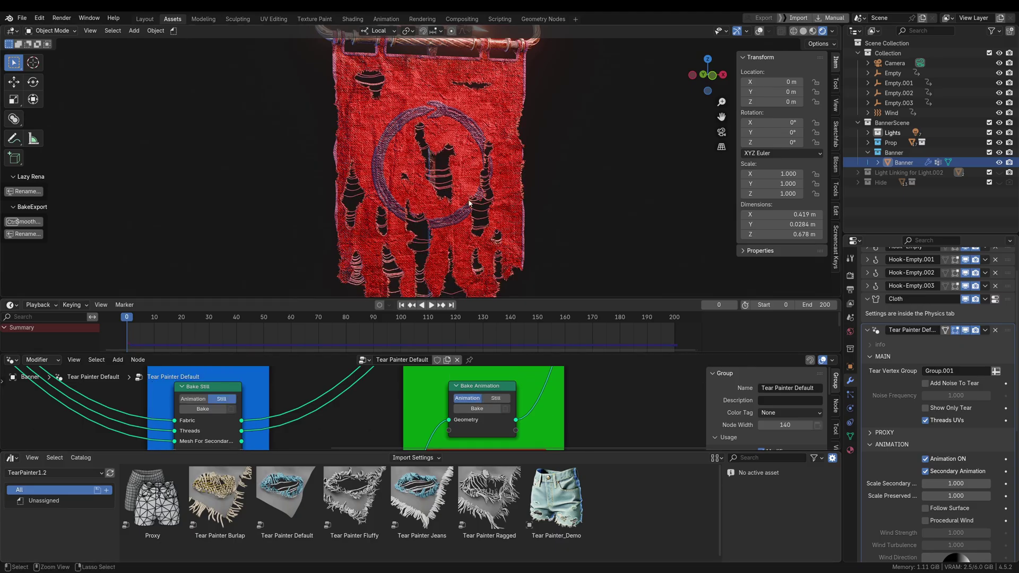
Check the Bake Animation node's Animation mode, play the unbaked banner with secondary animation briefly, and return to frame 0
scroll(508, 225, "down", 2)
middle_click_drag(508, 226, 509, 204, "shift")
middle_click_drag(524, 389, 520, 368)
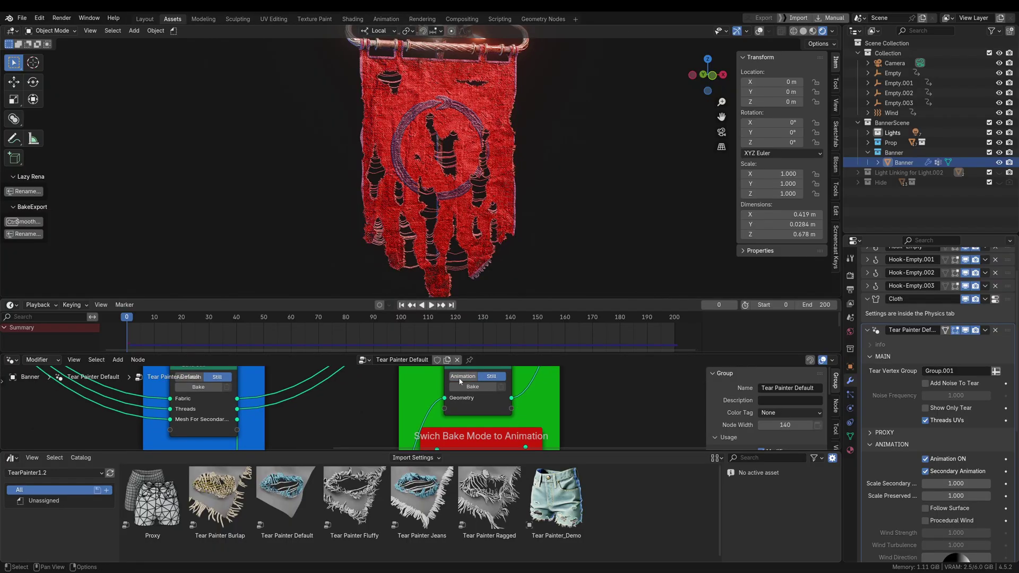
middle_click_drag(547, 403, 567, 419, "ctrl")
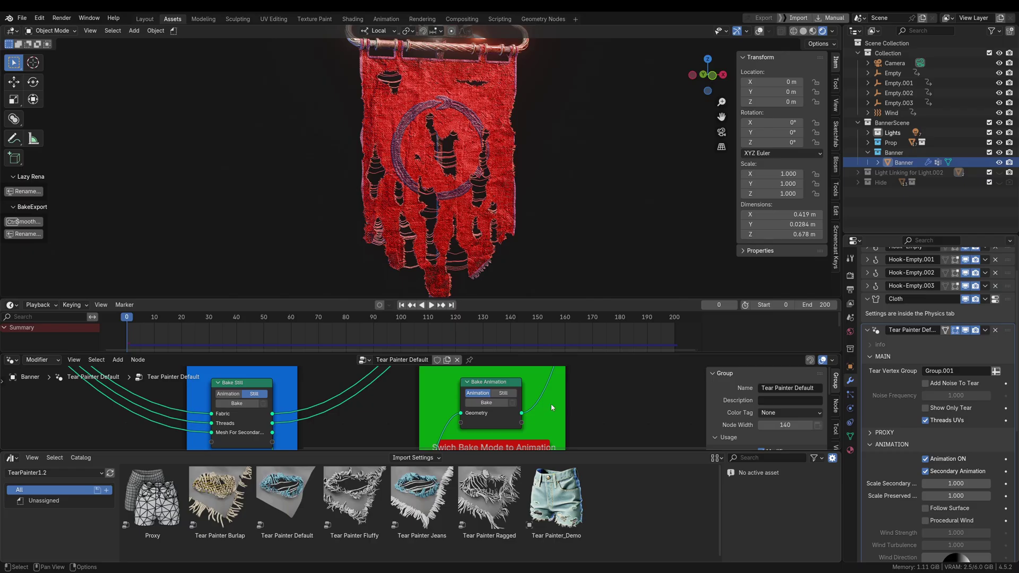
left_click(432, 306)
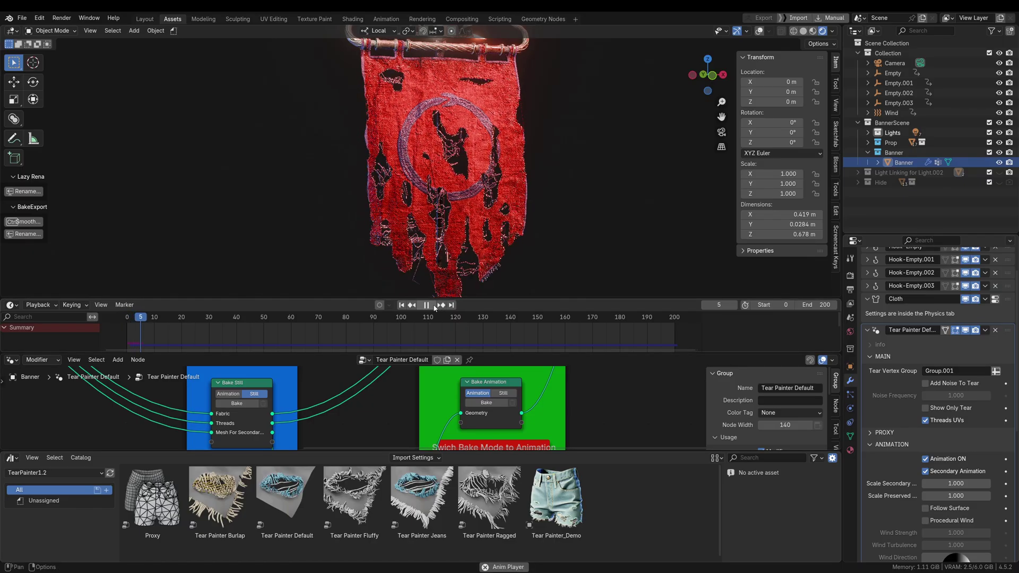
left_click(428, 306)
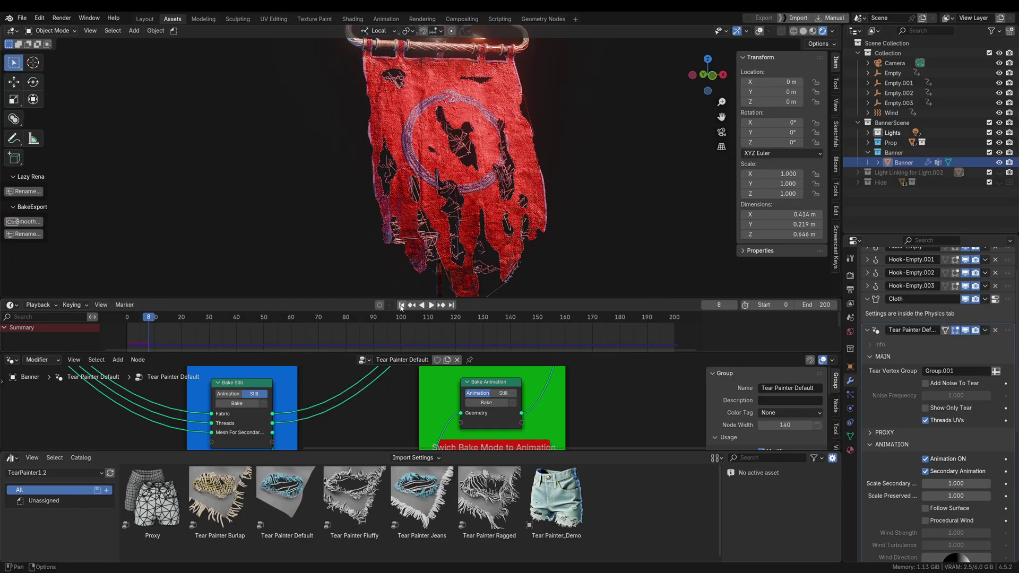
key("shift+Left")
Turn off Secondary Animation, play the unbaked banner briefly for comparison, and return to frame 0
left_click(925, 471)
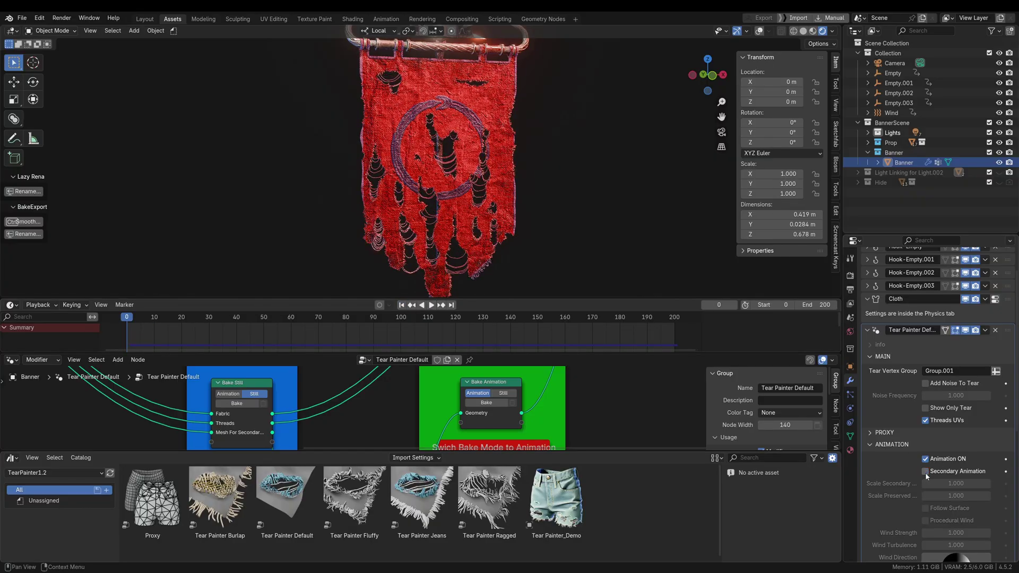
left_click(430, 306)
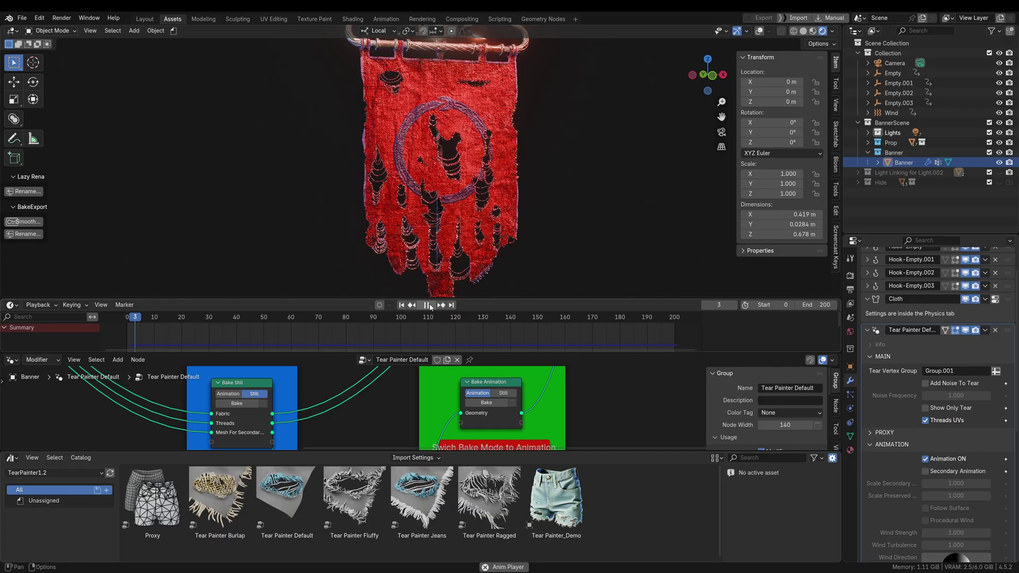
left_click(430, 306)
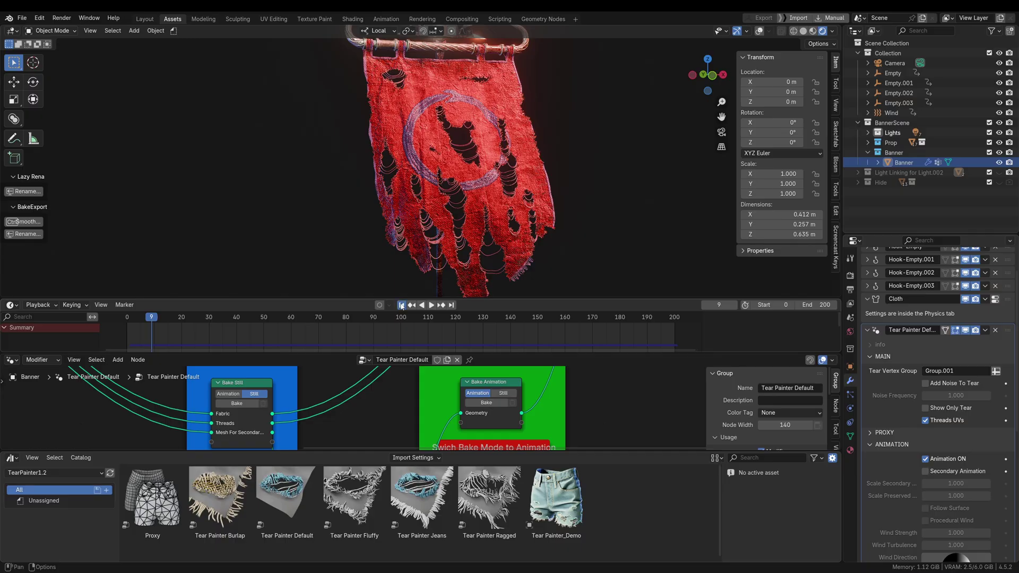
left_click(401, 305)
Switch Secondary Animation back on and bake both the Bake Still and Bake Animation nodes
left_click(925, 471)
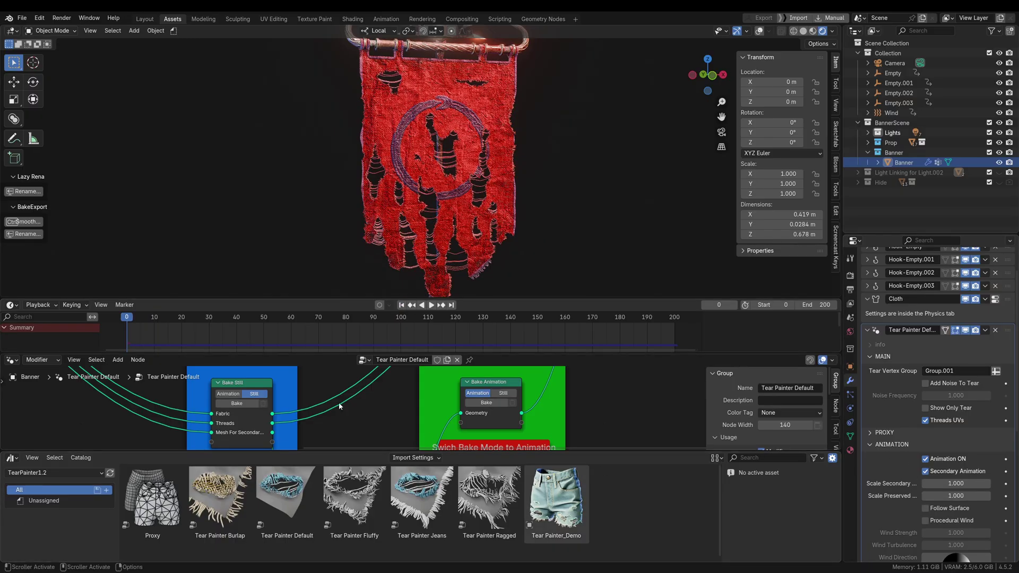
left_click(237, 404)
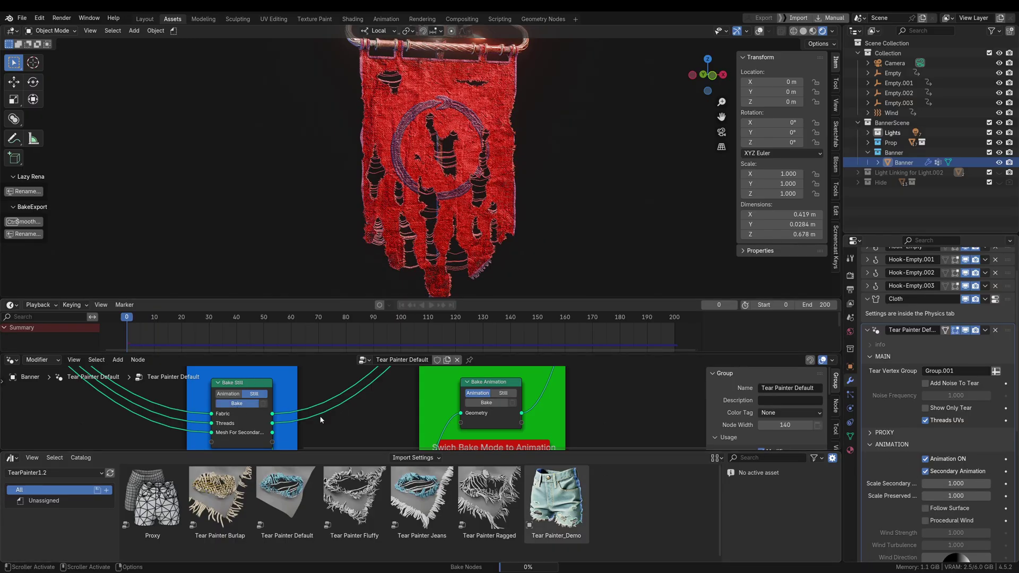
left_click(487, 404)
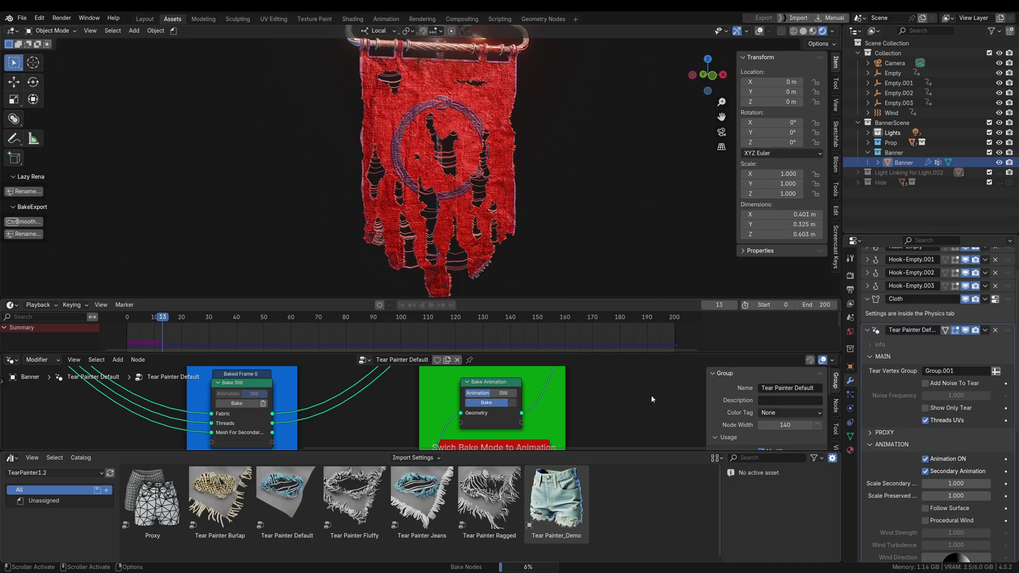
Play the baked banner animation, watch the cloth from the side, and stop at frame 75
left_click(430, 305)
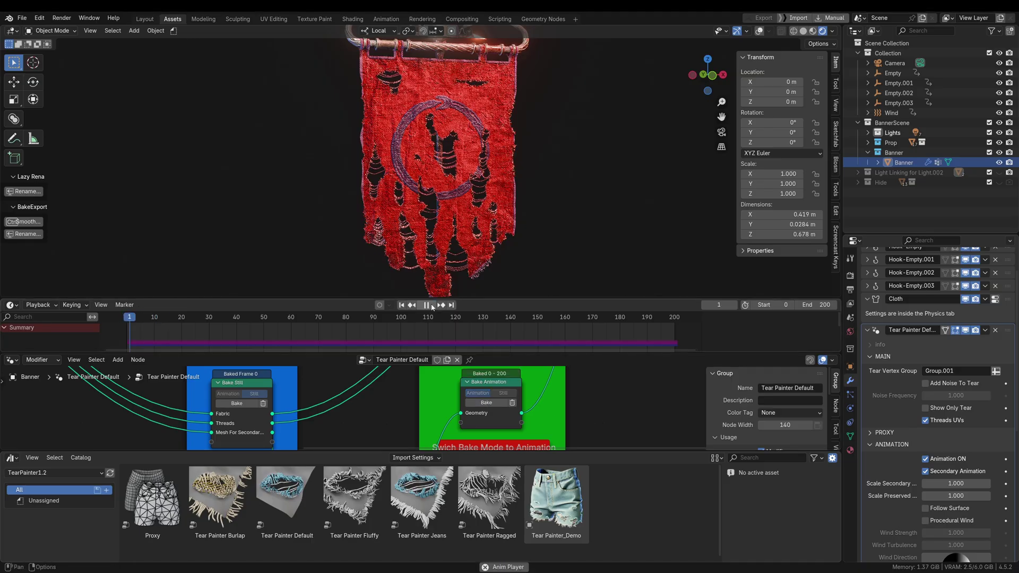
middle_click_drag(443, 235, 499, 225)
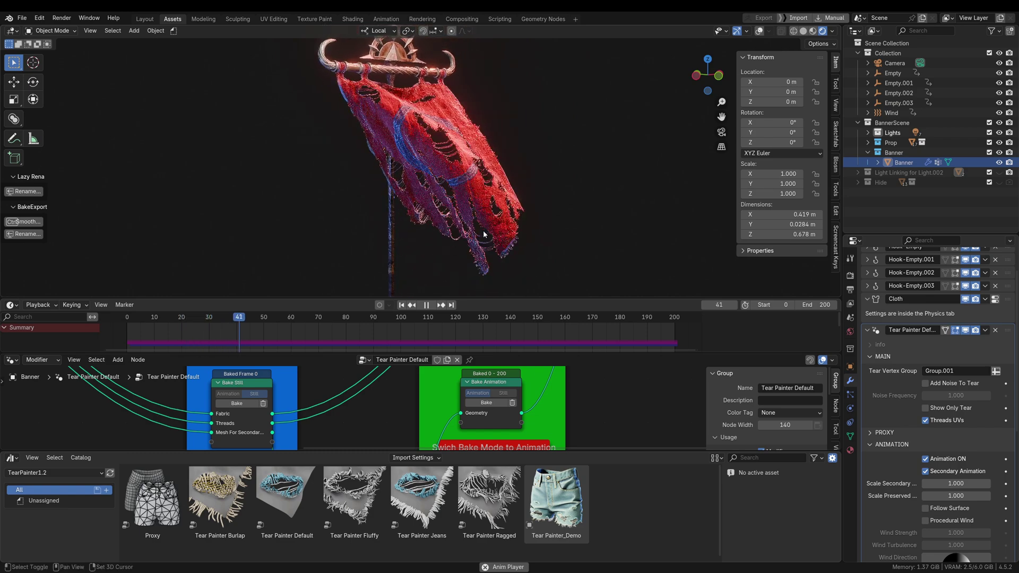
left_click(426, 305)
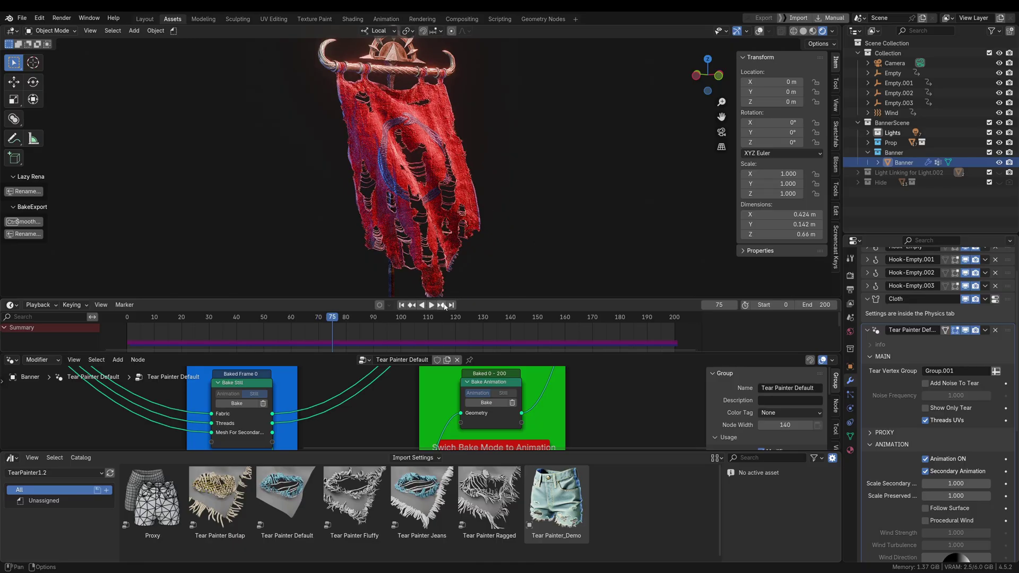
scroll(918, 444, "down", 1)
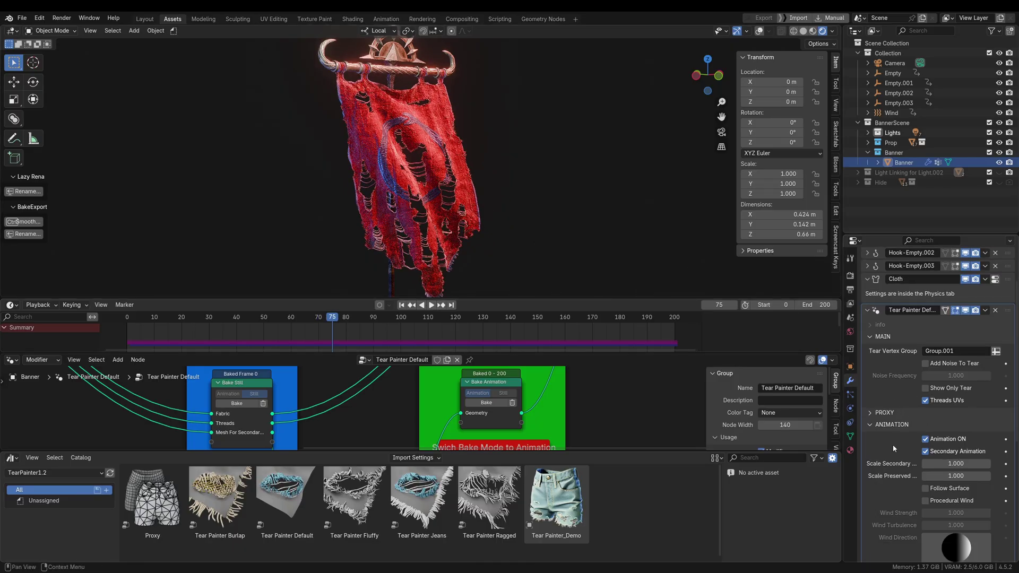
scroll(921, 444, "down", 1)
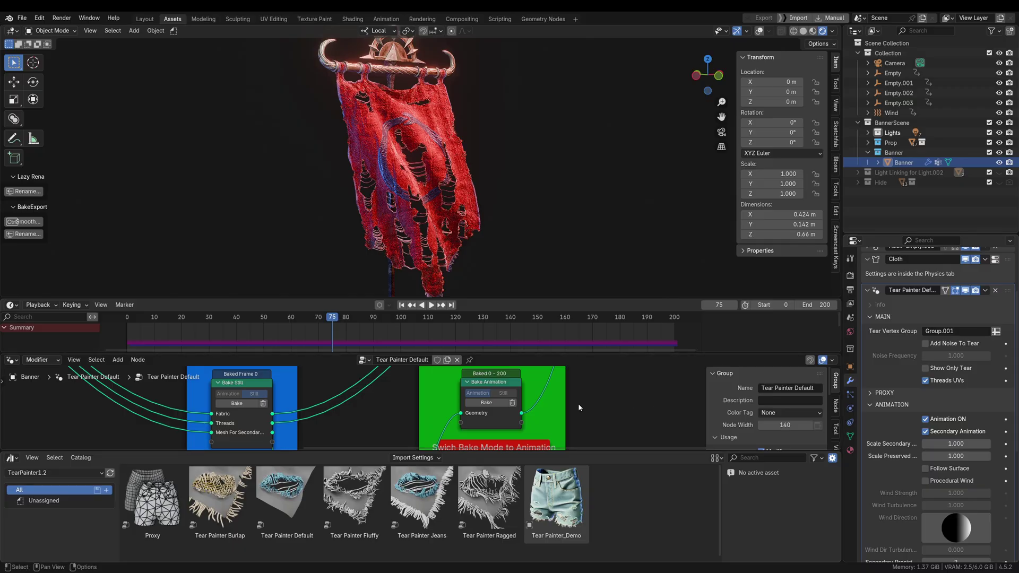
middle_click_drag(578, 404, 583, 406)
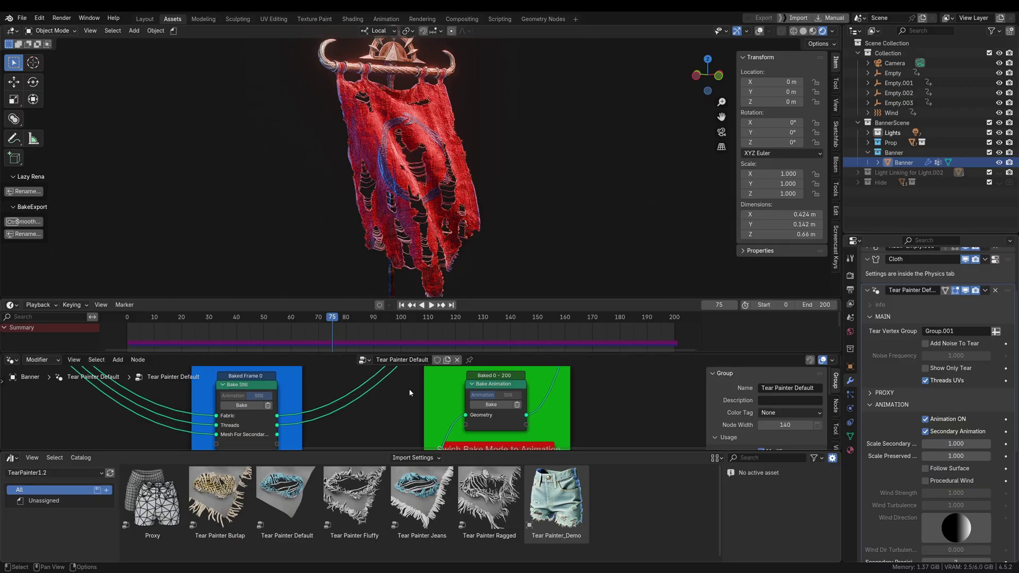
middle_click_drag(483, 198, 501, 193)
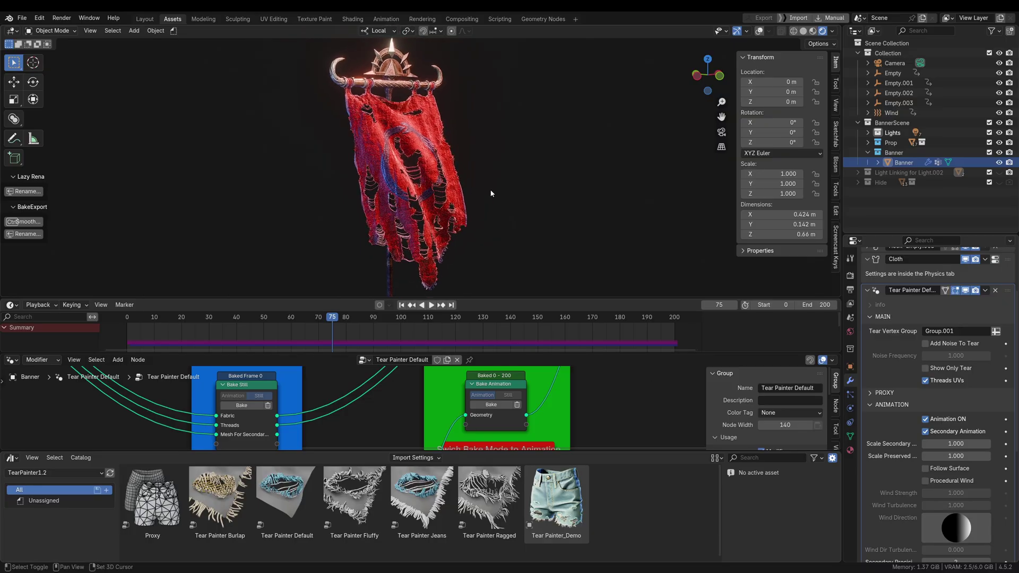
scroll(932, 372, "down", 3)
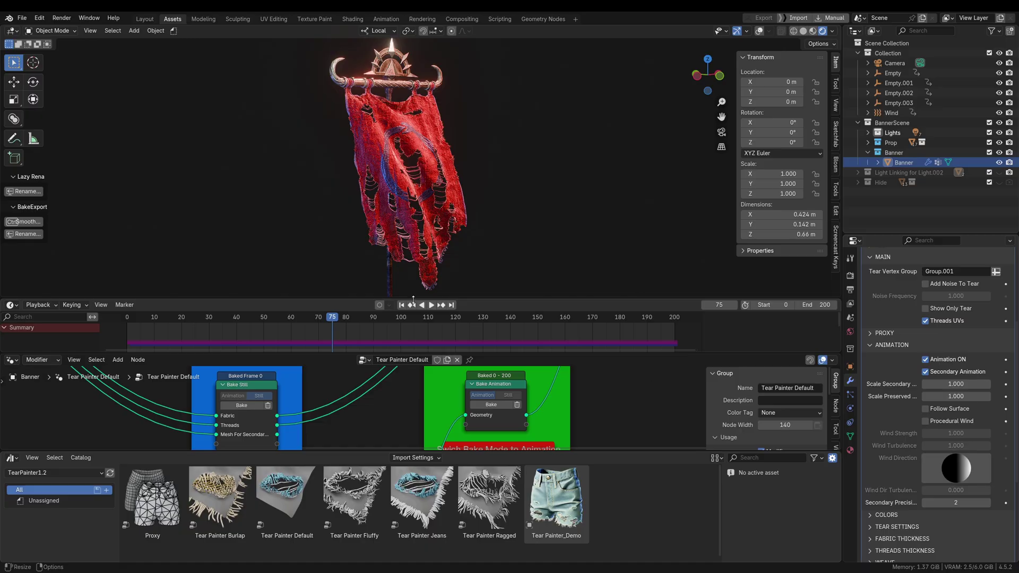
Resume the baked playback, inspect the torn threads up close, scrub to frame 120, and return to frame 0
left_click(432, 305)
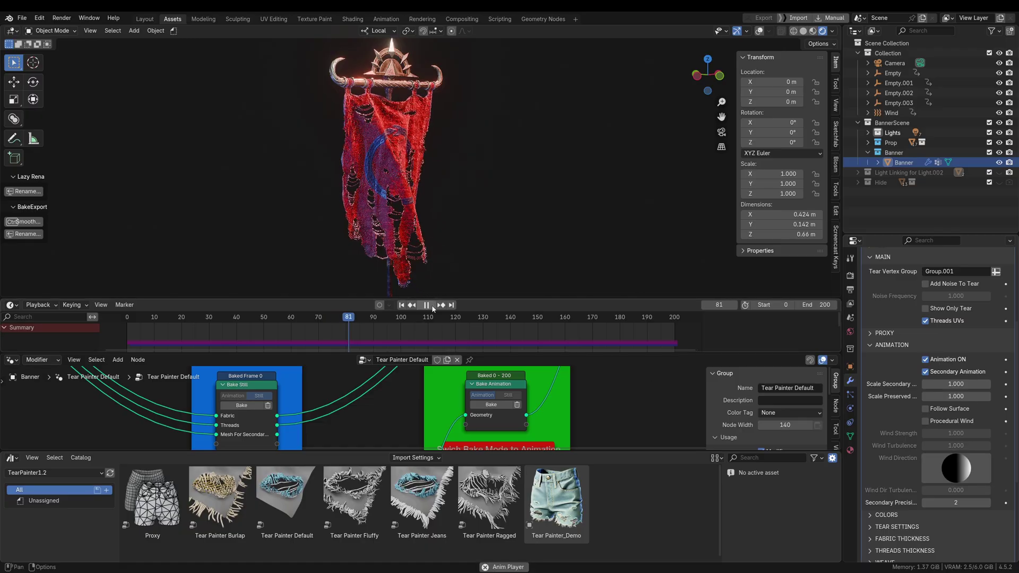
left_click(429, 305)
middle_click_drag(411, 234, 453, 161)
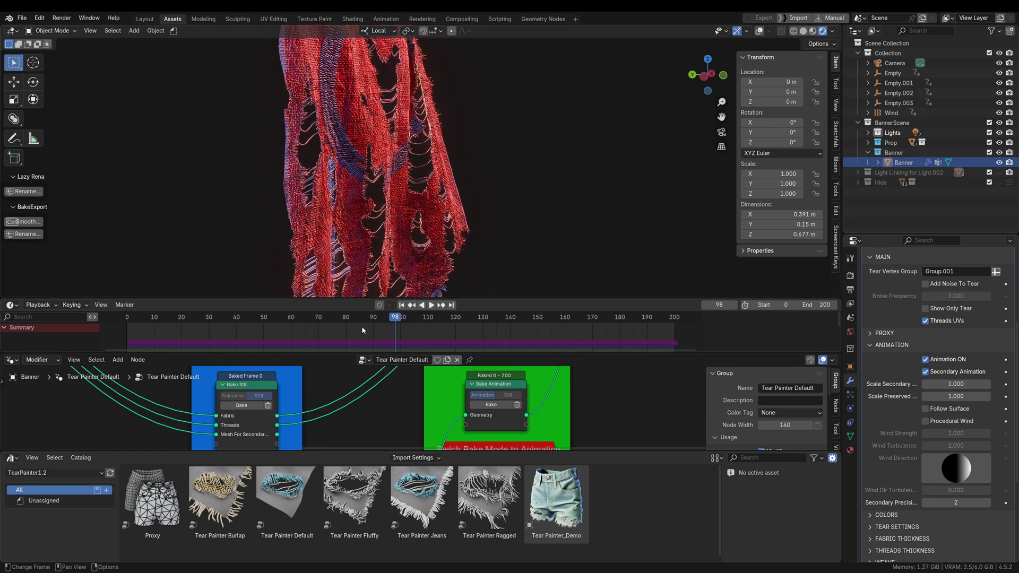
left_click_drag(396, 318, 456, 314)
middle_click_drag(451, 146, 537, 229)
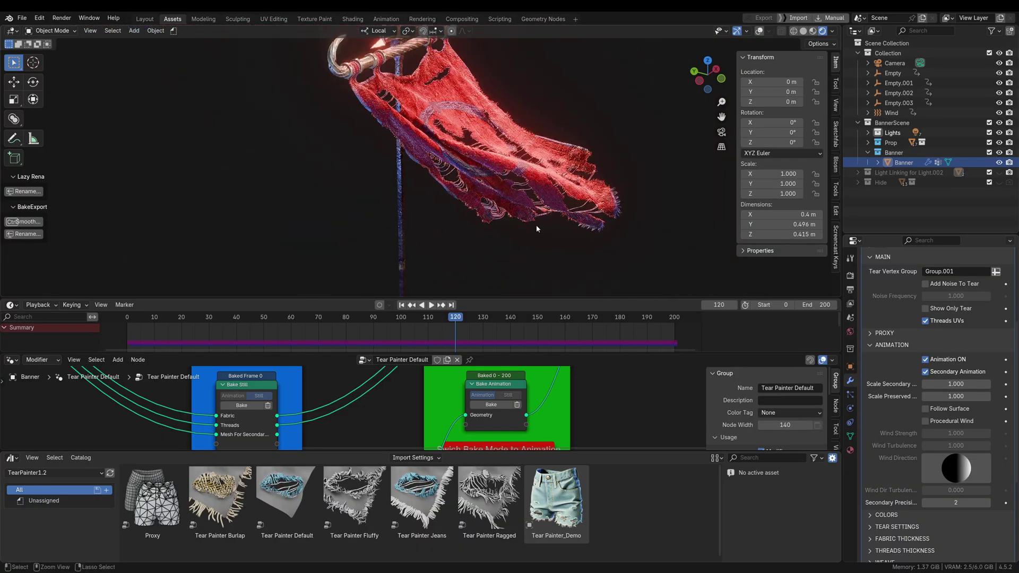
left_click(402, 305)
Enable Follow Surface in the modifier's animation settings and rebake the Bake Animation node
mouse_move(456, 228)
middle_mouse_down()
mouse_move(482, 214)
mouse_move(447, 197)
mouse_move(450, 212)
middle_mouse_up()
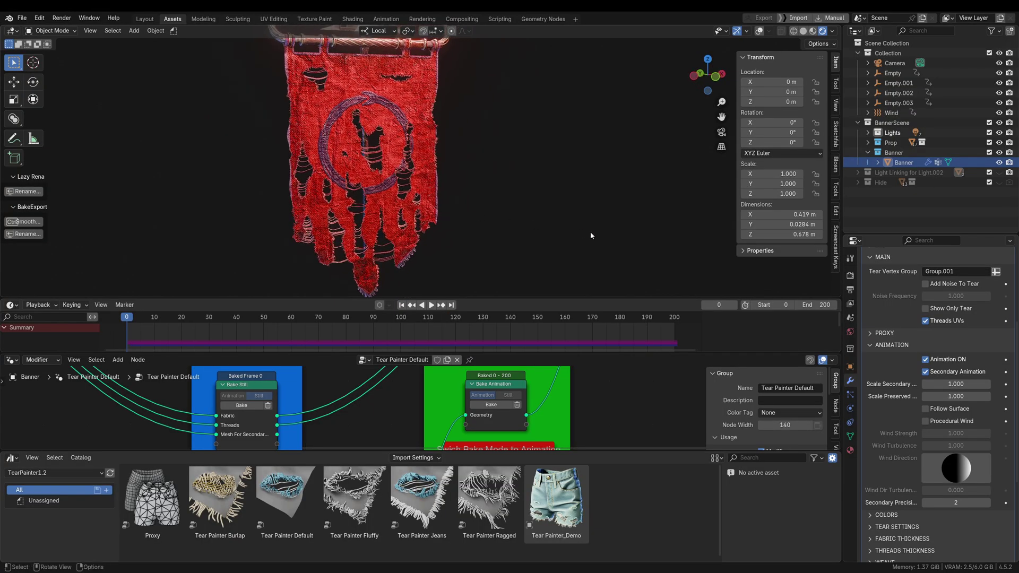
middle_click_drag(578, 225, 582, 227)
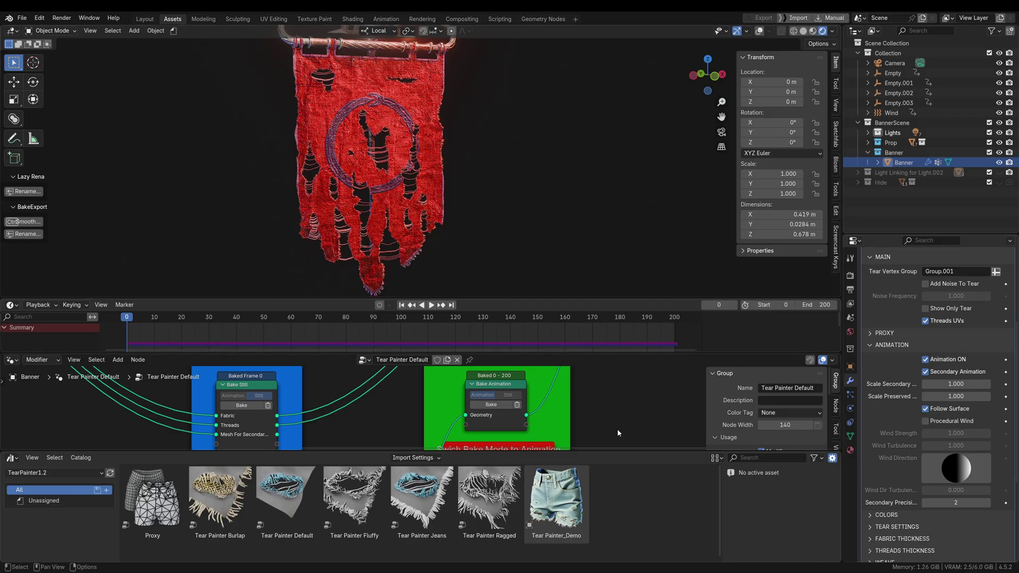
left_click(482, 404)
Play the rebaked banner, stop, scrub to frame 91, and examine how the threads follow the cloth surface
key("space")
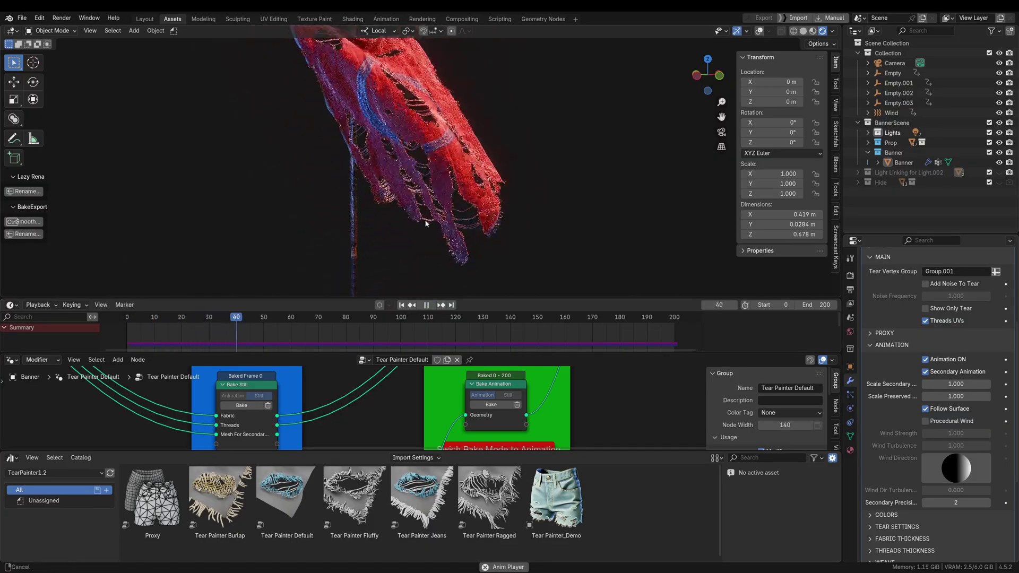
left_click(426, 307)
left_click_drag(348, 318, 376, 317)
mouse_move(409, 199)
middle_mouse_down("ctrl")
mouse_move(409, 281)
mouse_move(374, 207)
mouse_move(418, 198)
middle_mouse_up("ctrl")
scroll(396, 186, "up", 4)
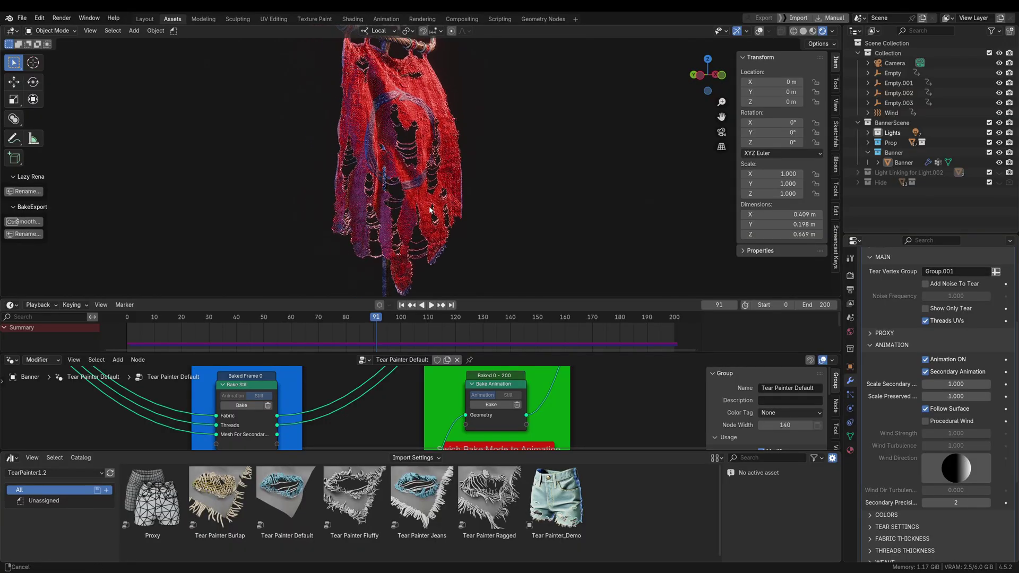
Delete the Bake Animation node's bake and return the timeline to frame 0
scroll(908, 398, "down", 1)
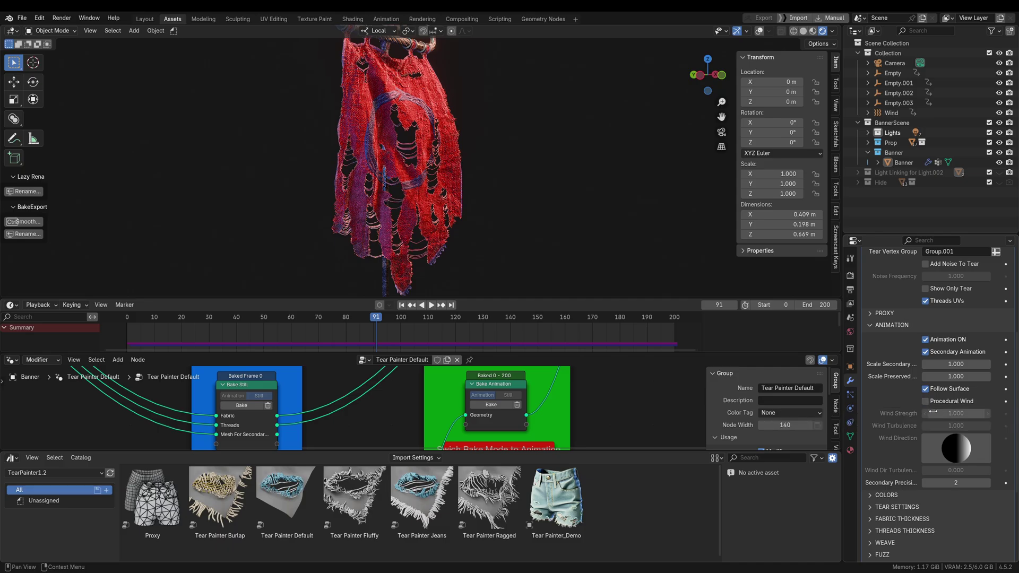
middle_click_drag(591, 431, 604, 433)
left_click(529, 405)
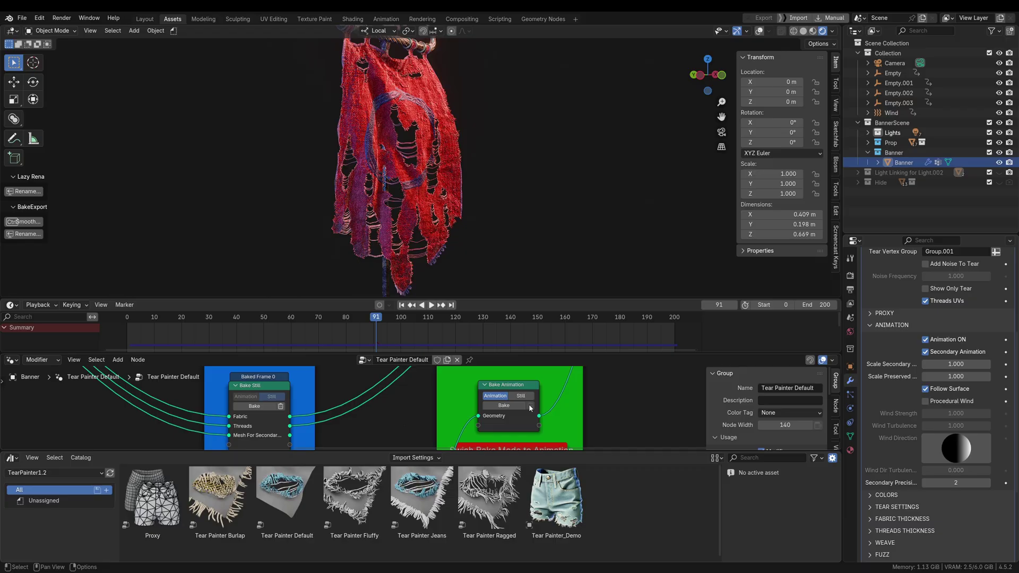
left_click(401, 306)
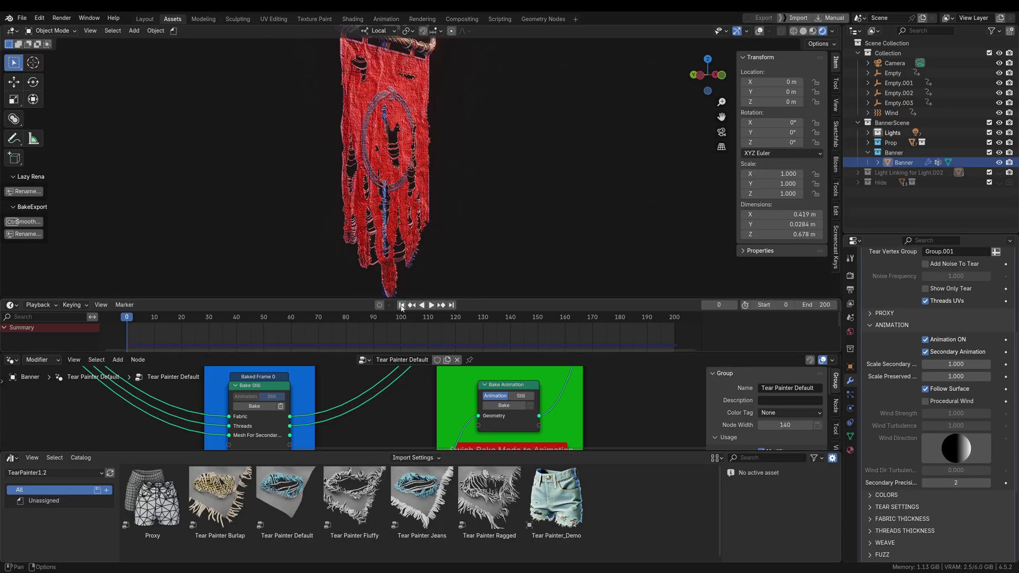
Disable the Cloth modifier's viewport display on the banner
middle_click_drag(452, 189, 674, 259)
scroll(933, 322, "up", 5)
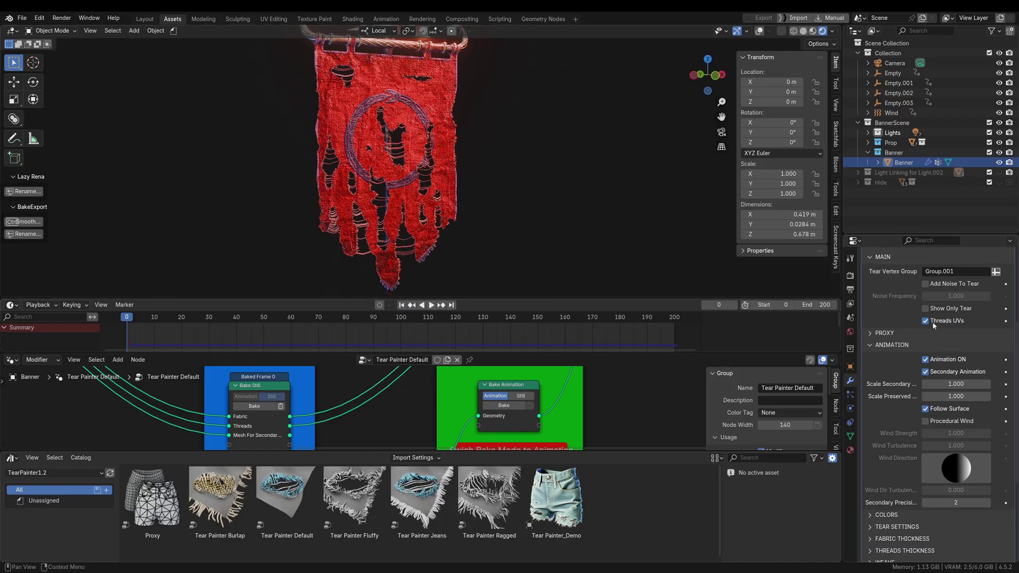
left_click(965, 279)
middle_click_drag(511, 278, 531, 267)
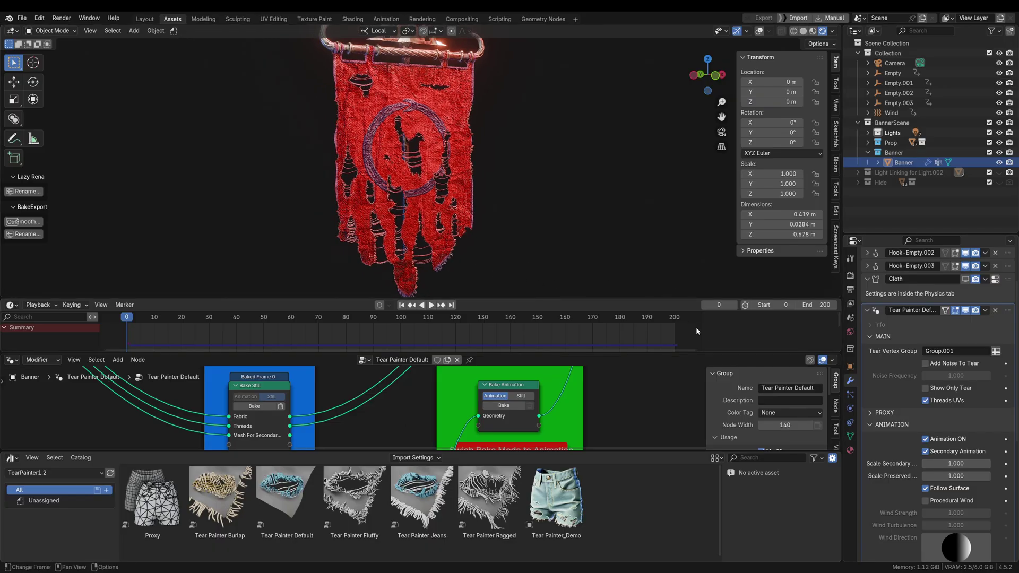
Enable Procedural Wind and play the animation with a close view of the banner's torn lower edge
scroll(902, 483, "down", 3)
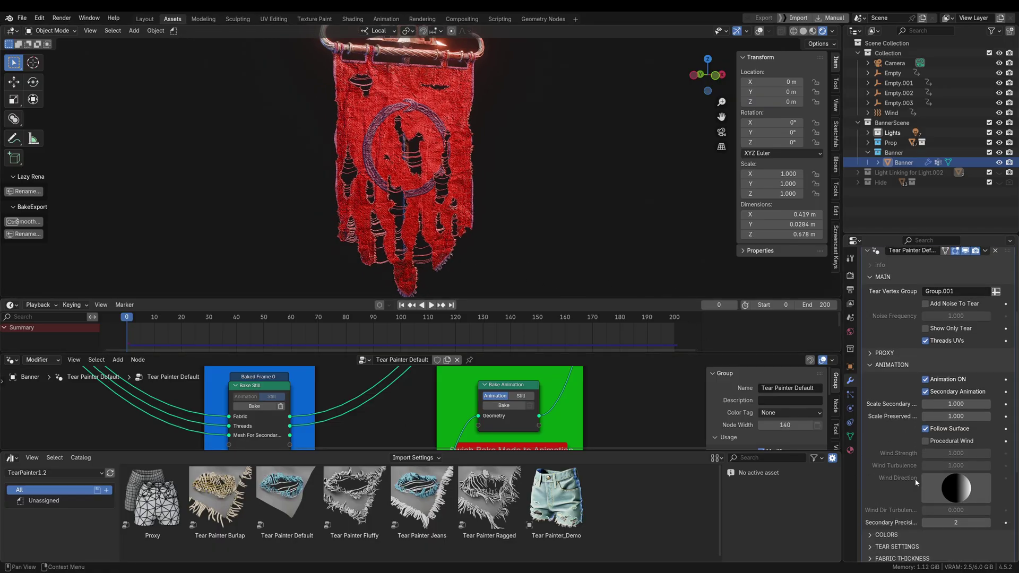
left_click(926, 441)
middle_click_drag(410, 236, 464, 207, "ctrl")
left_click(430, 306)
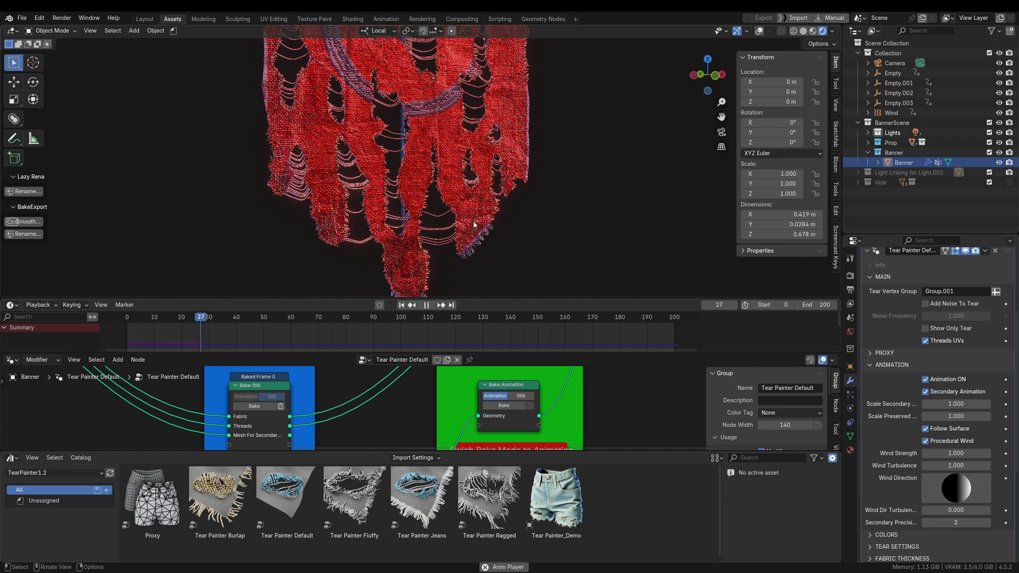
Set the procedural wind's Wind Strength to 4 while the animation plays
left_click(947, 453)
type("4")
key("Return")
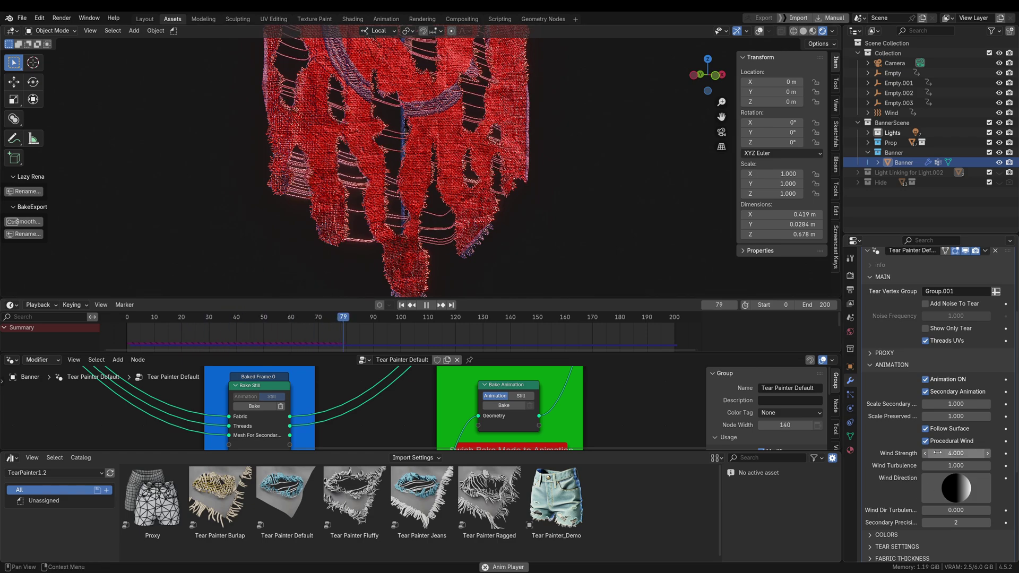
Set the procedural wind's Wind Dir Turbulence to 50 and restart playback from the first frame
left_click(955, 510)
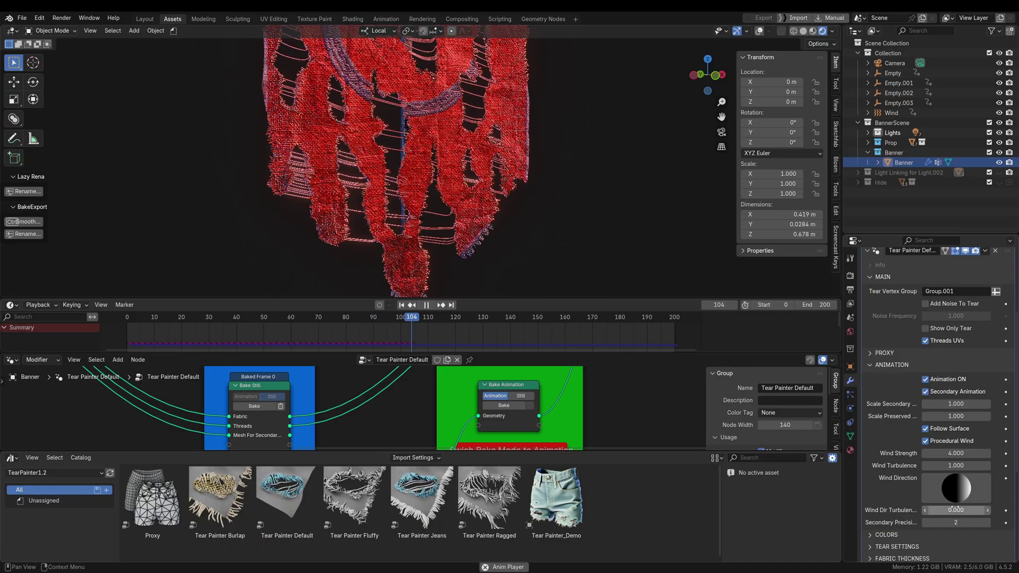
type("50")
key("Return")
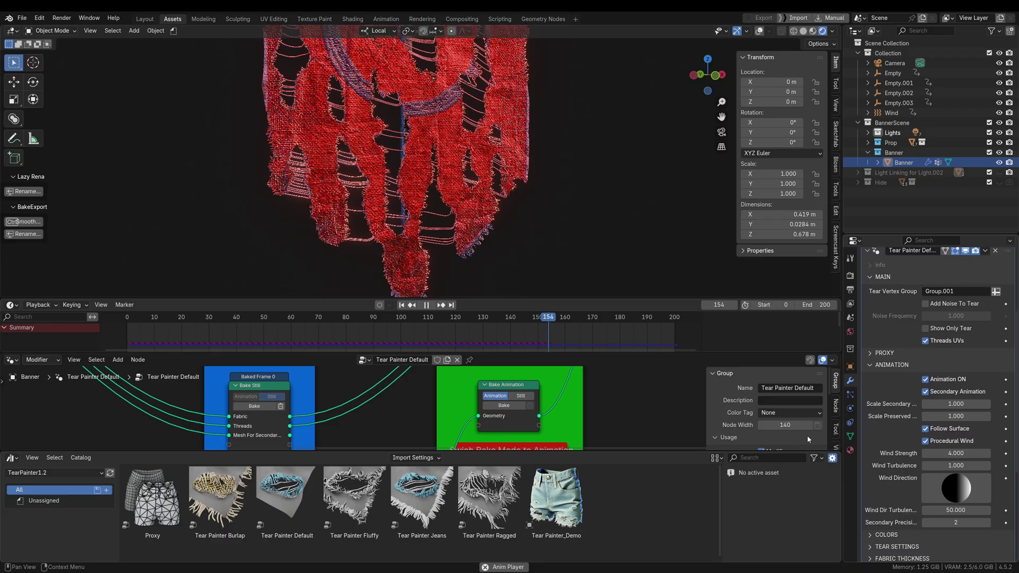
left_click(403, 306)
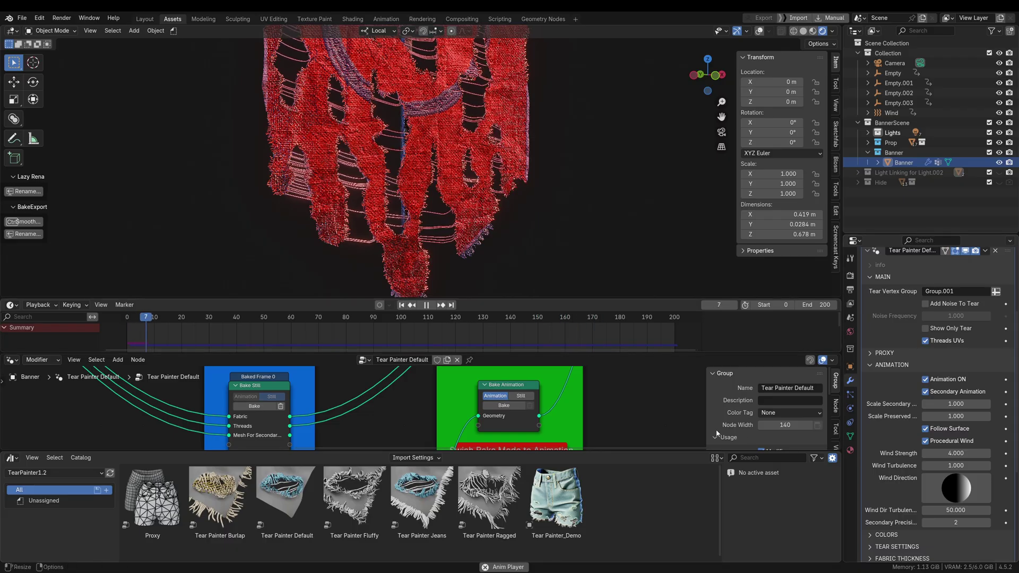
Rotate the Wind Direction sphere until its highlight faces forward and preview the banner's motion from frame 0
left_click_drag(955, 491, 883, 480)
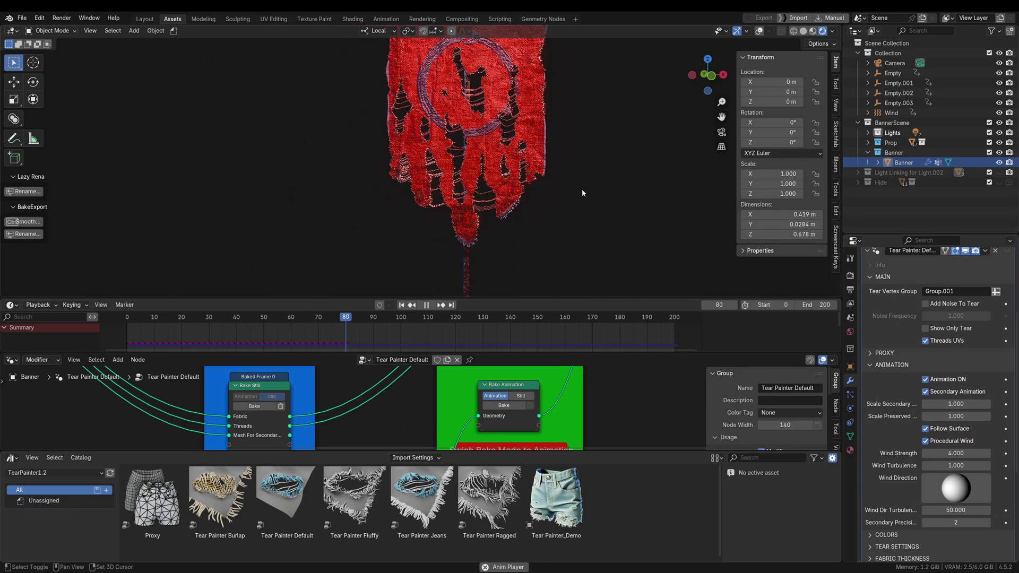
left_click_drag(958, 489, 975, 492)
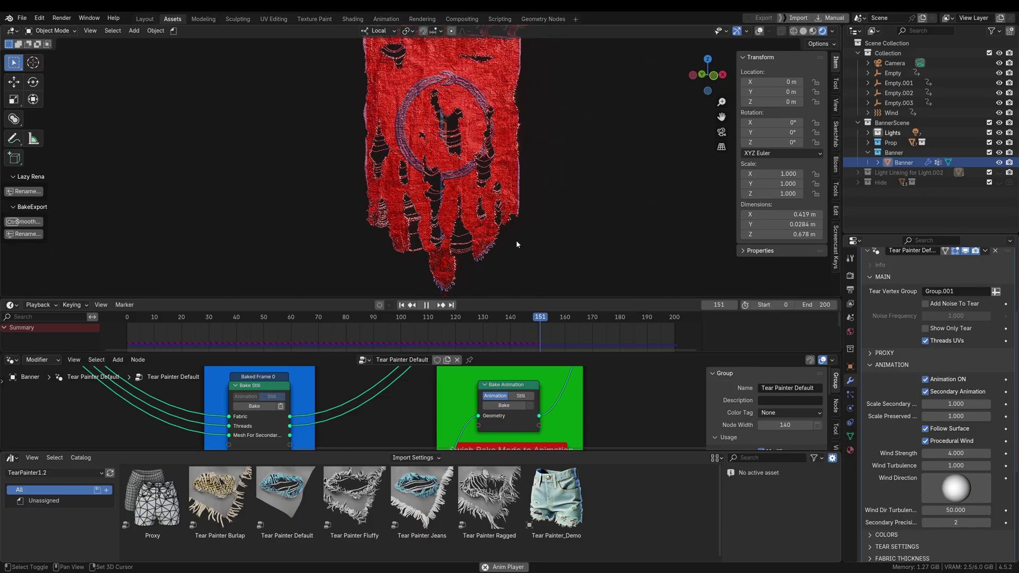
left_click(428, 306)
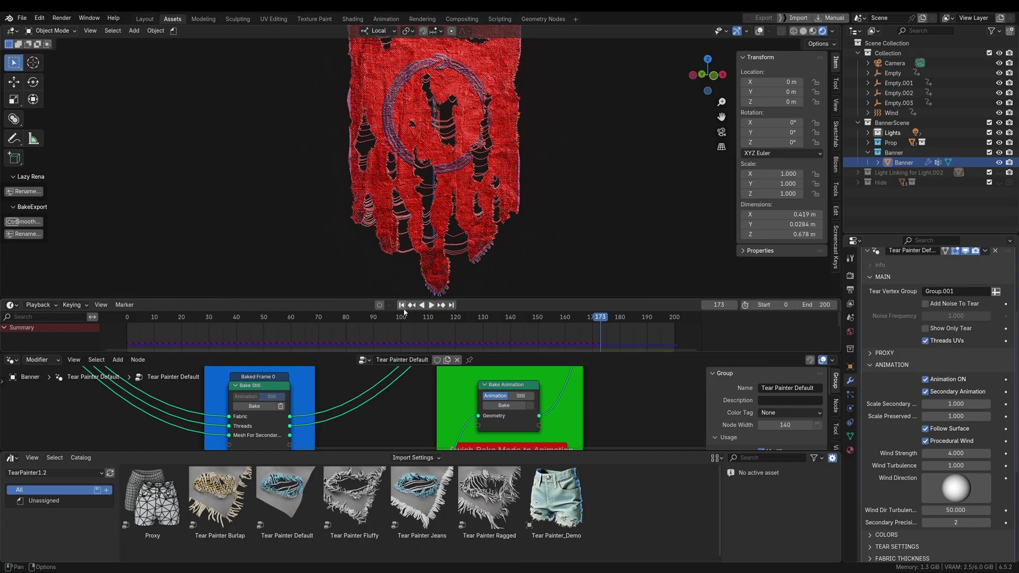
left_click(404, 307)
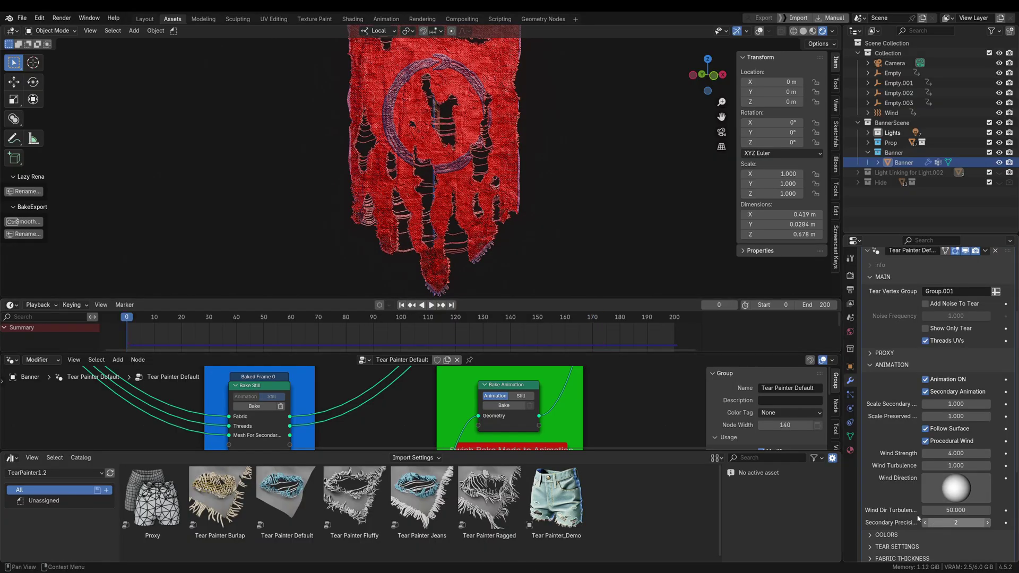
scroll(894, 509, "up", 1)
left_click(431, 306)
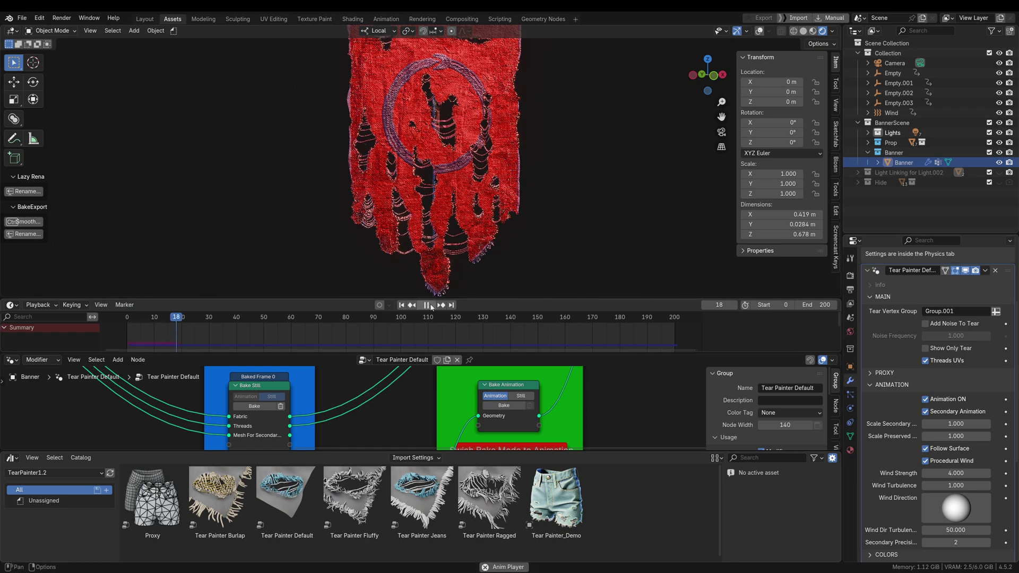
left_click(429, 306)
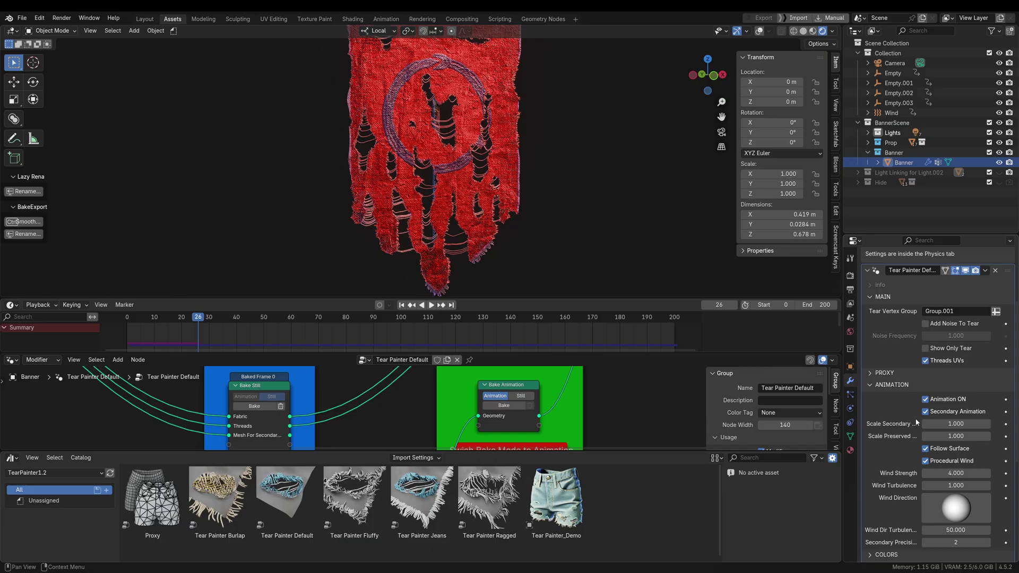
Set the secondary animation's Scale Secondary to 0 and preview several frames of the banner
left_click(968, 424)
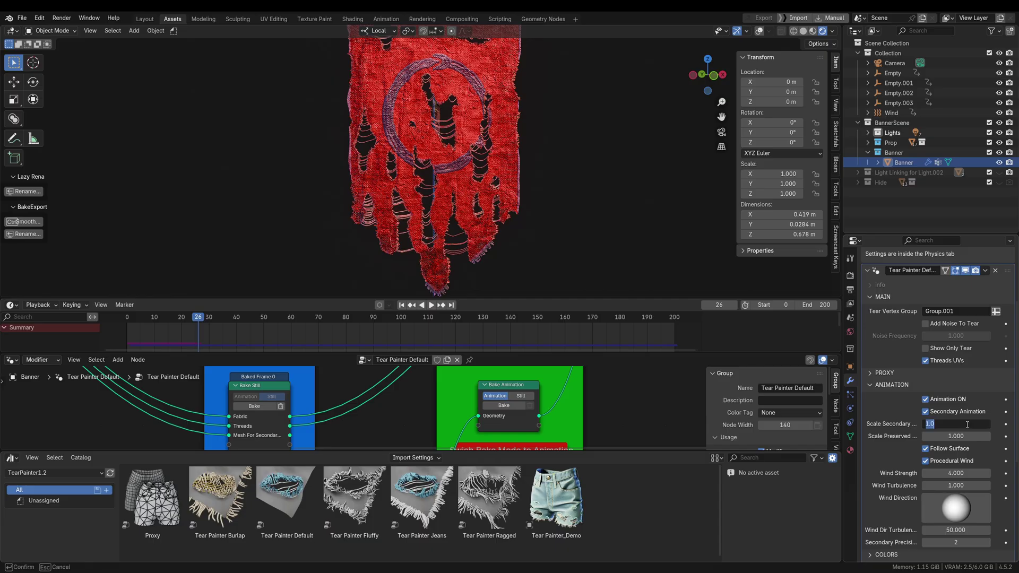
key("Return")
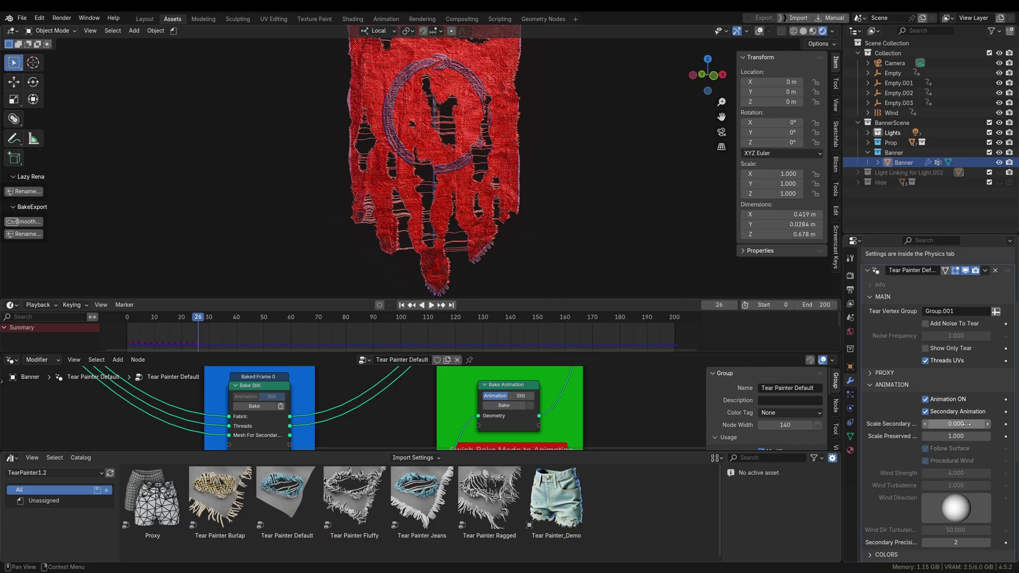
left_click(431, 306)
left_click(433, 306)
Set Scale Secondary back to 1 and play some more frames to compare the thread motion
double_click(950, 423)
type("1")
key("Return")
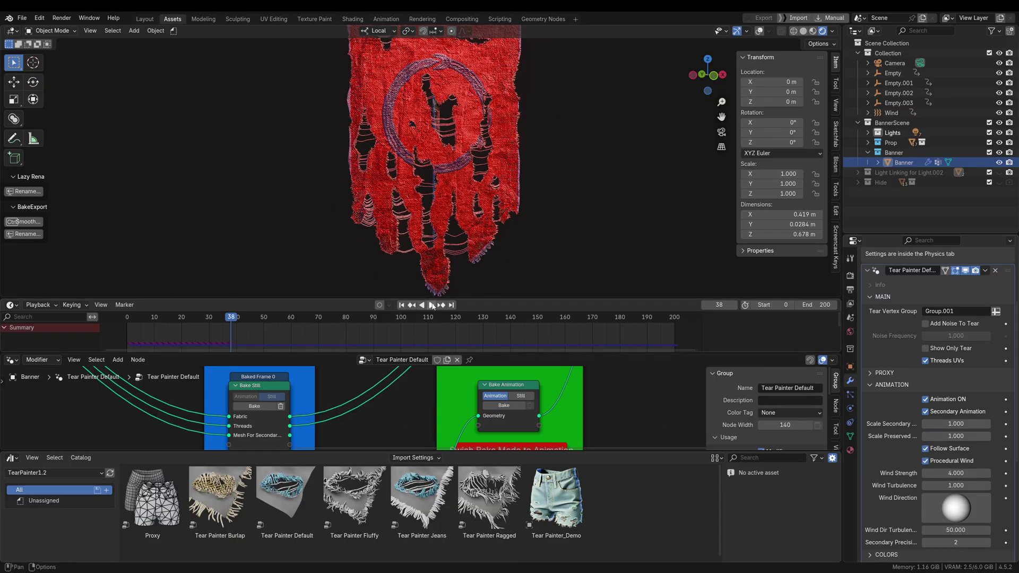
left_click(432, 305)
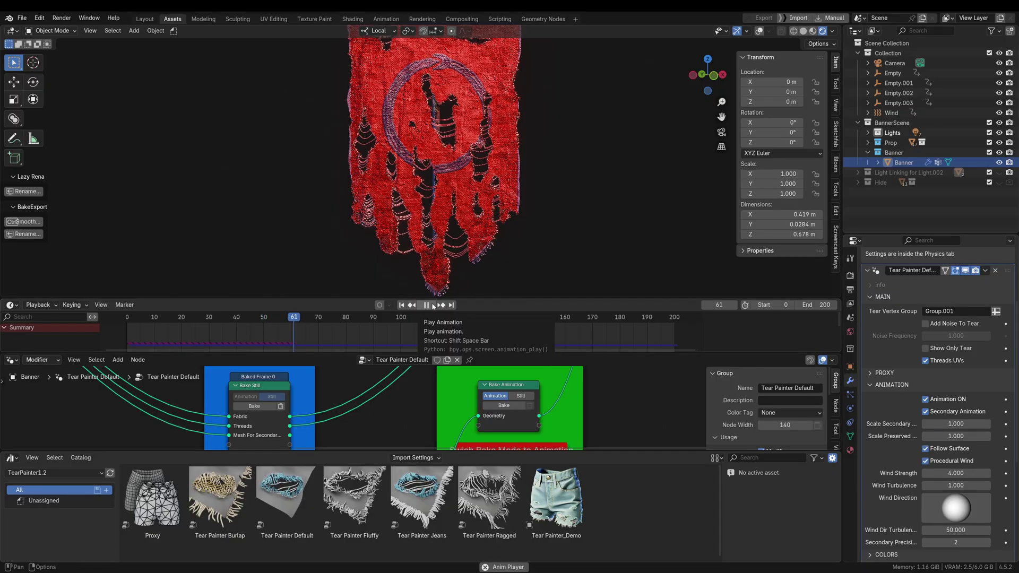
left_click(433, 306)
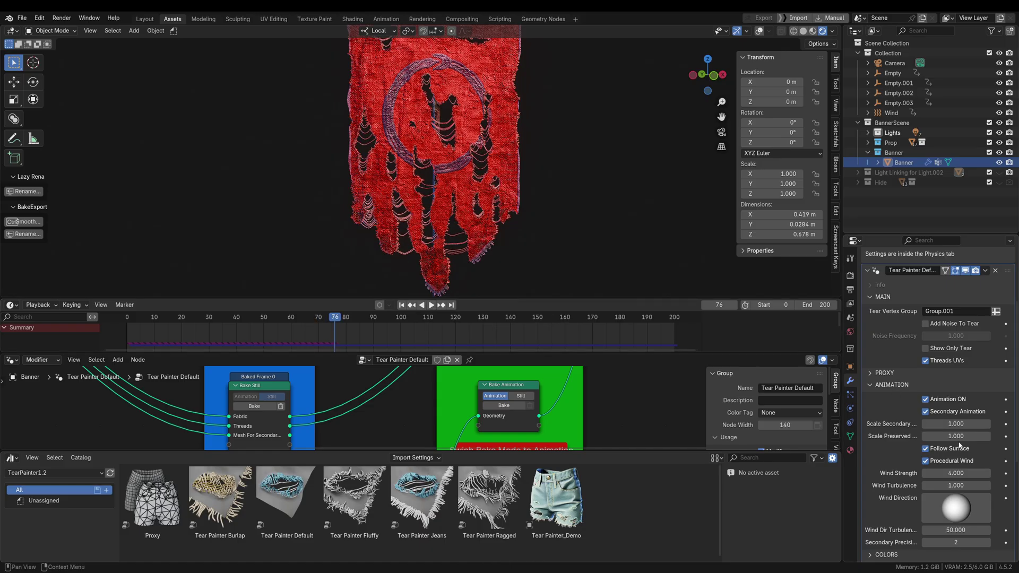
Set Scale Secondary to 0.5 and preview the reduced thread motion over several frames
double_click(966, 423)
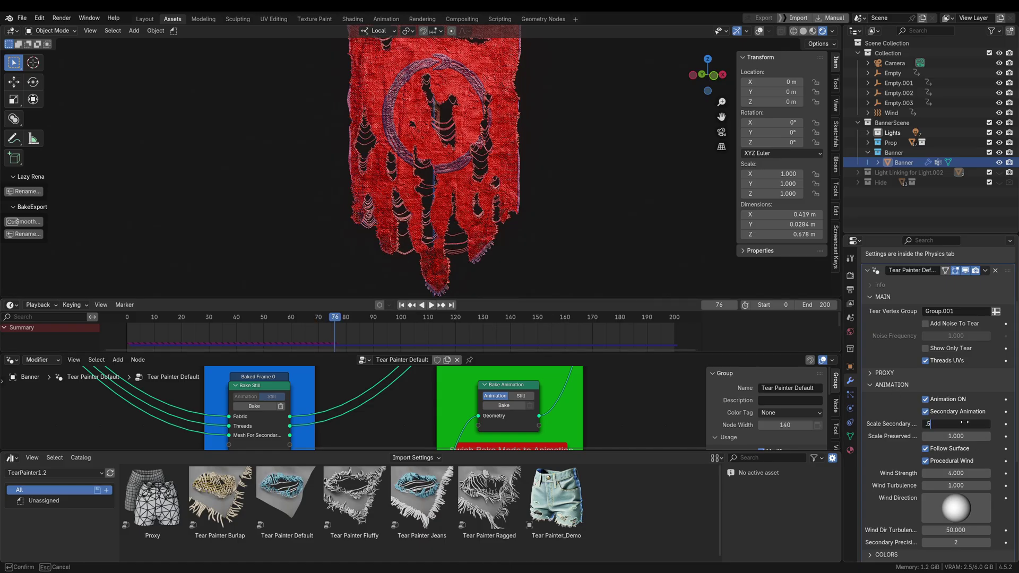
type(".5")
key("Return")
left_click(432, 305)
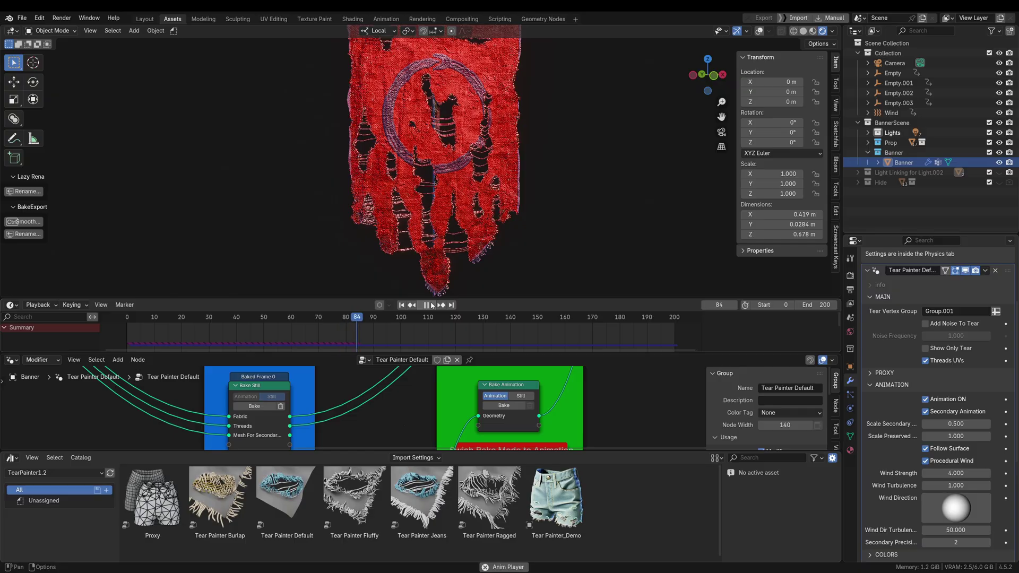
left_click(431, 305)
Restore Scale Secondary to 1, set Scale Preserved to 0.3 and play the animation
left_click(956, 423)
type("1")
left_click(962, 436)
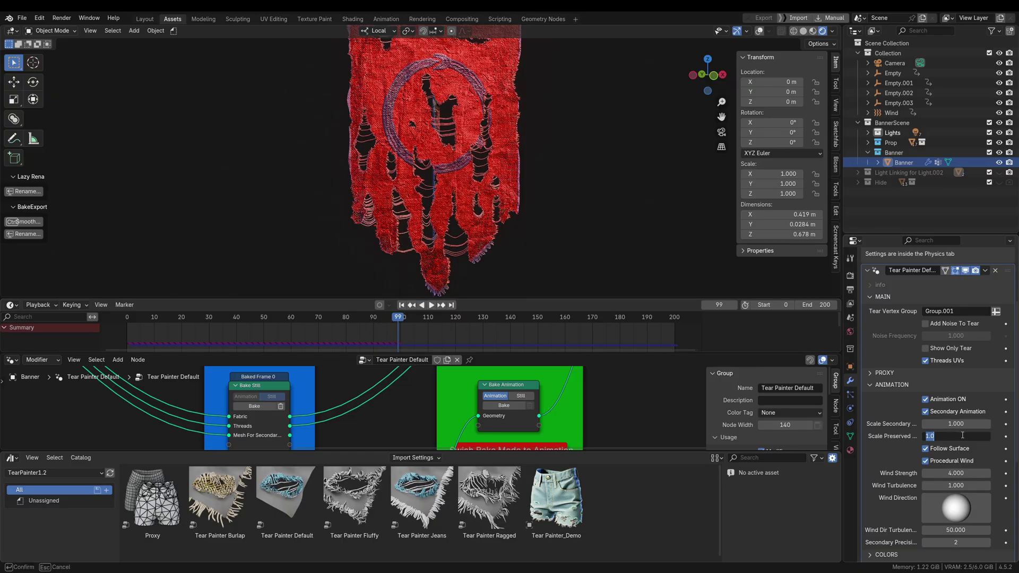
key("Return")
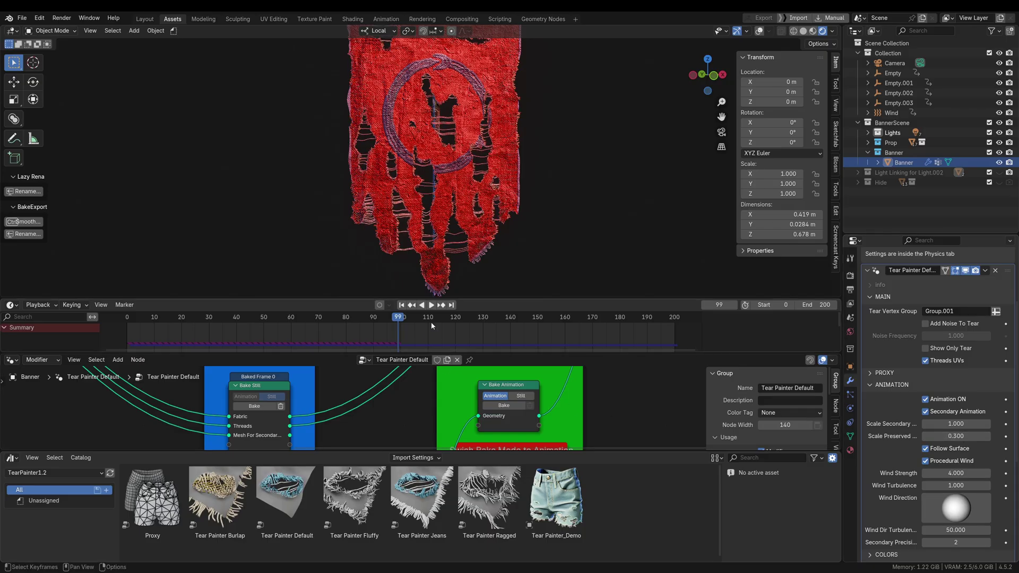
left_click(430, 304)
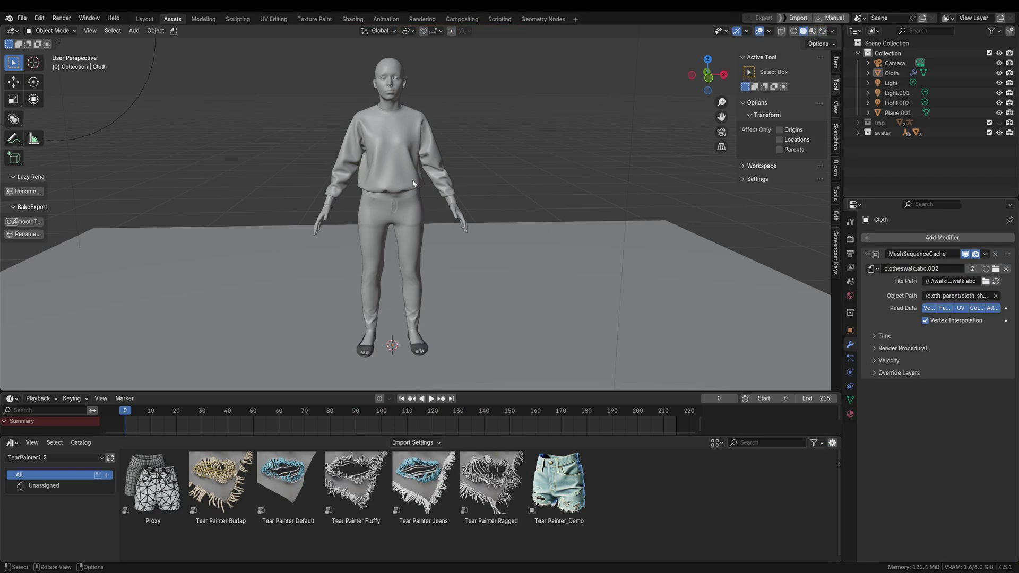
Play the clothed avatar's walk animation and switch the viewport shading to Material Preview
left_click(408, 242)
middle_click_drag(541, 279, 524, 282)
left_click(662, 197)
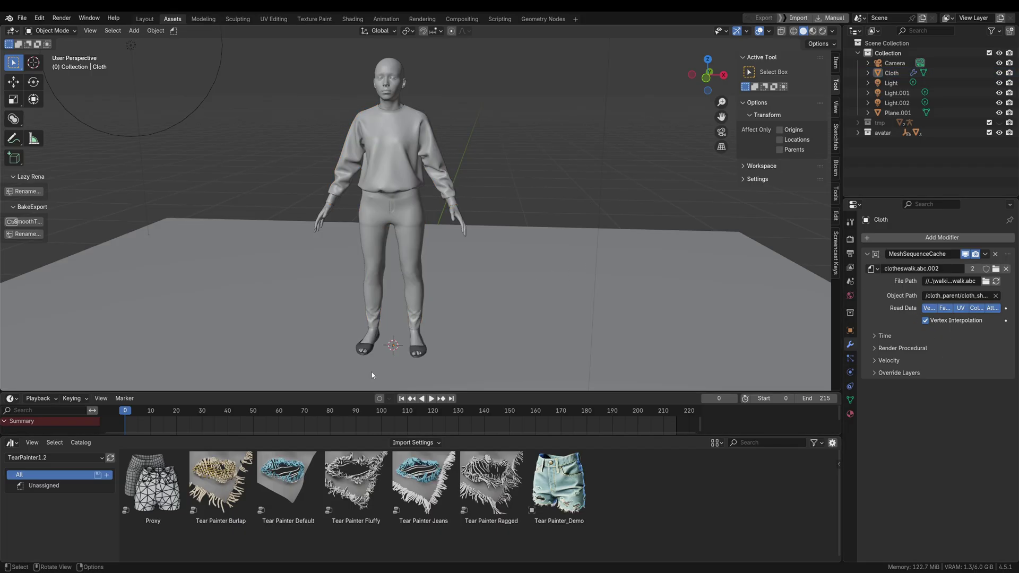
left_click(431, 399)
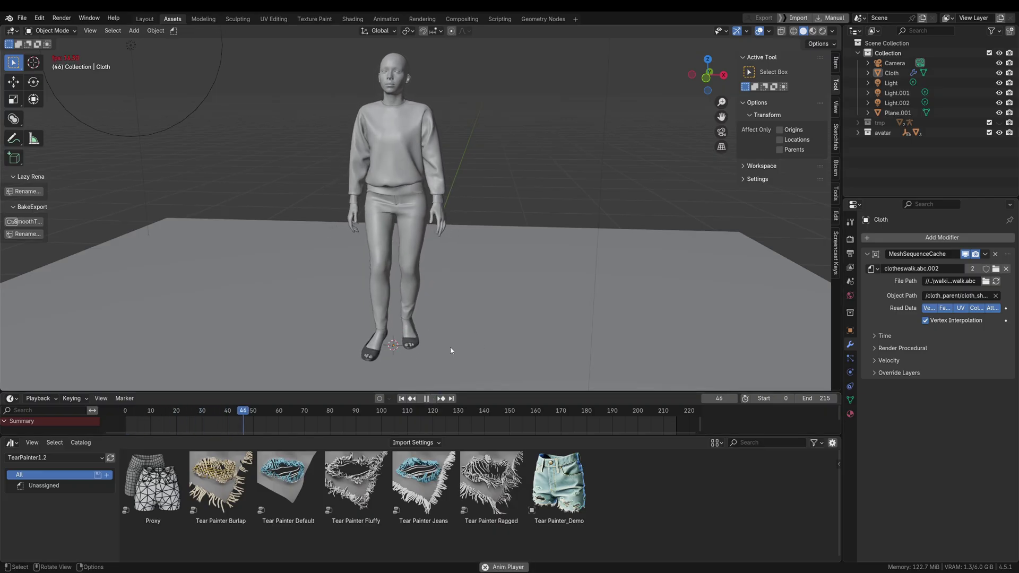
key("z")
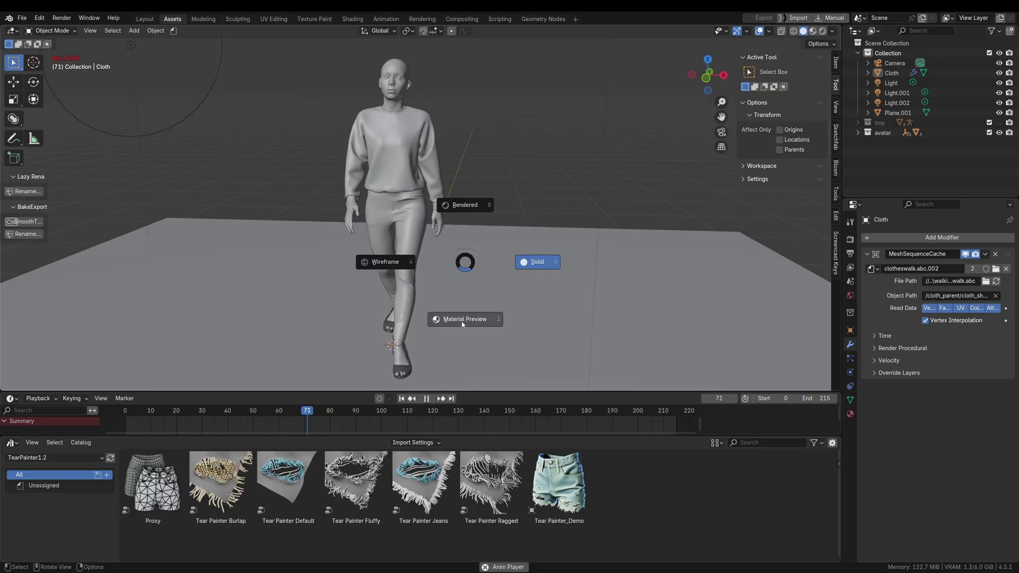
left_click(465, 298)
middle_click_drag(465, 295, 486, 290)
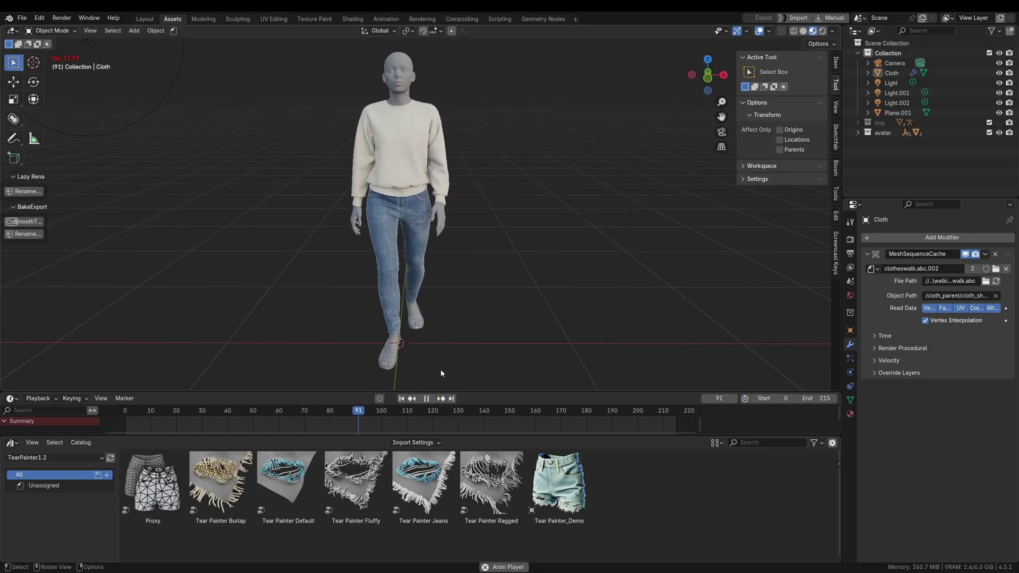
Stop the walk animation and return the timeline to frame 0
left_click(426, 398)
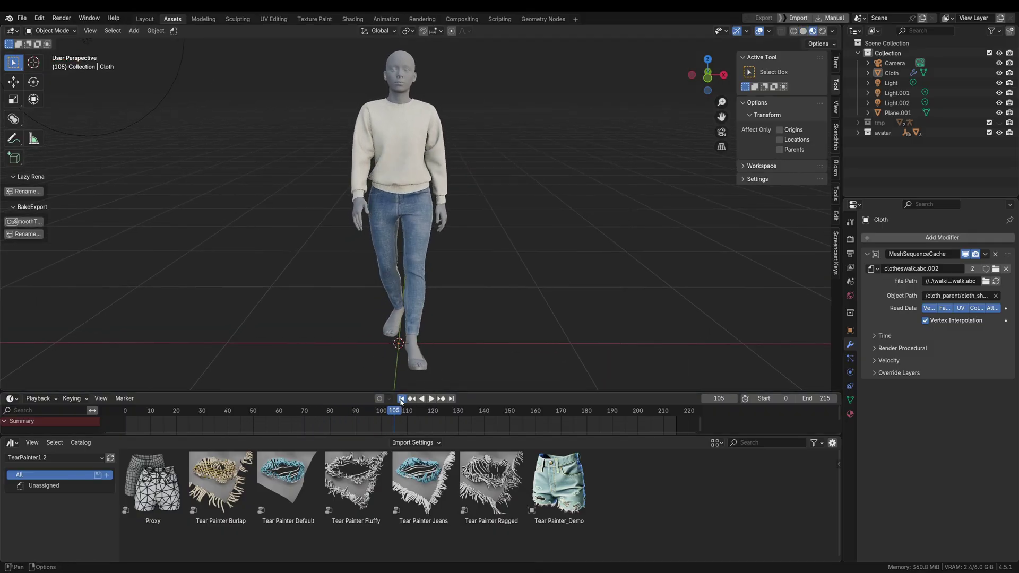
left_click(401, 400)
middle_click_drag(429, 317, 433, 309, "shift")
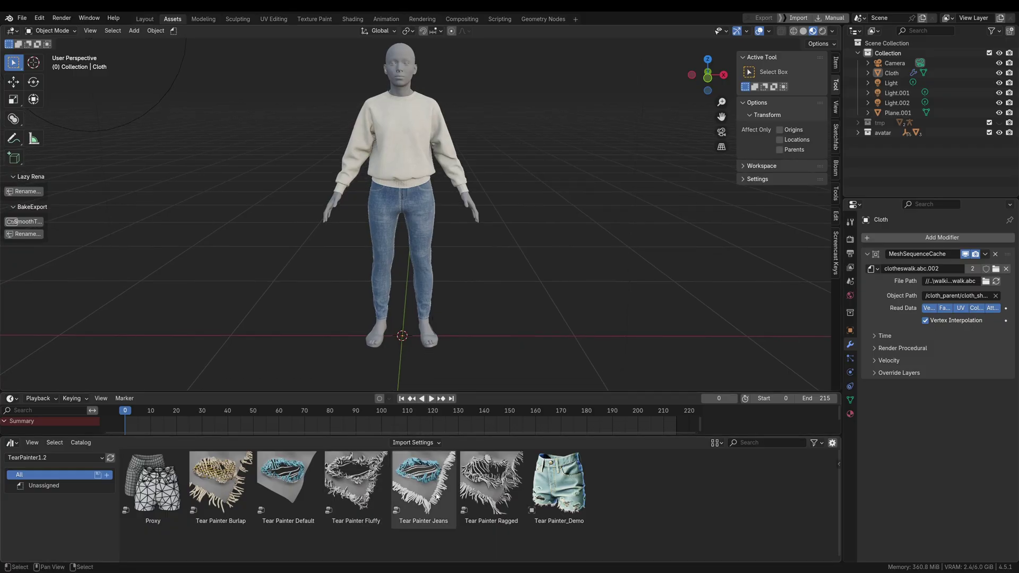
Apply the Tear Painter Jeans asset to the avatar's clothing and turn off its Border Fuzz
mouse_move(431, 497)
left_mouse_down()
mouse_move(397, 171)
mouse_move(395, 194)
left_mouse_up()
scroll(418, 216, "up", 5)
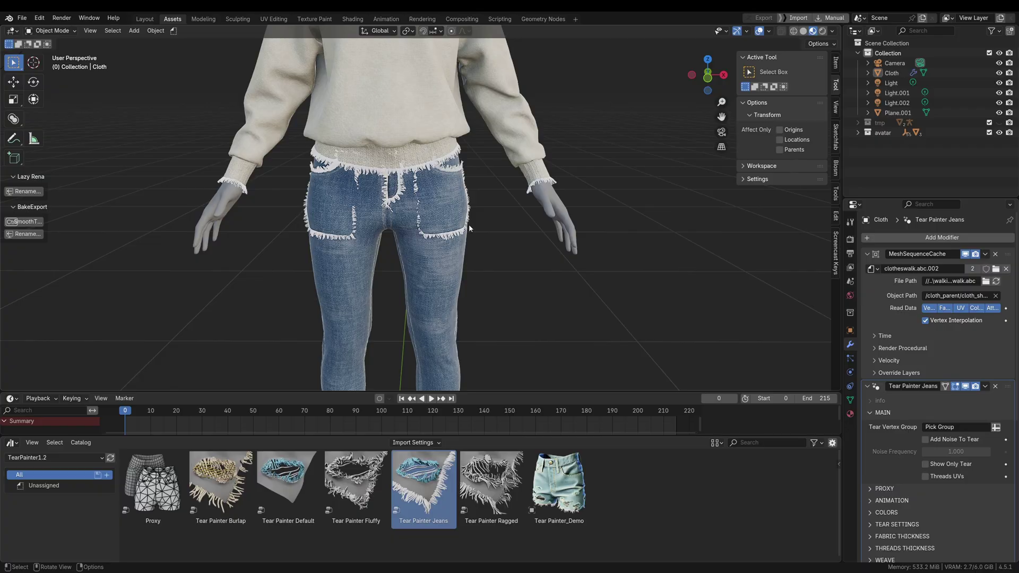
scroll(897, 461, "down", 5)
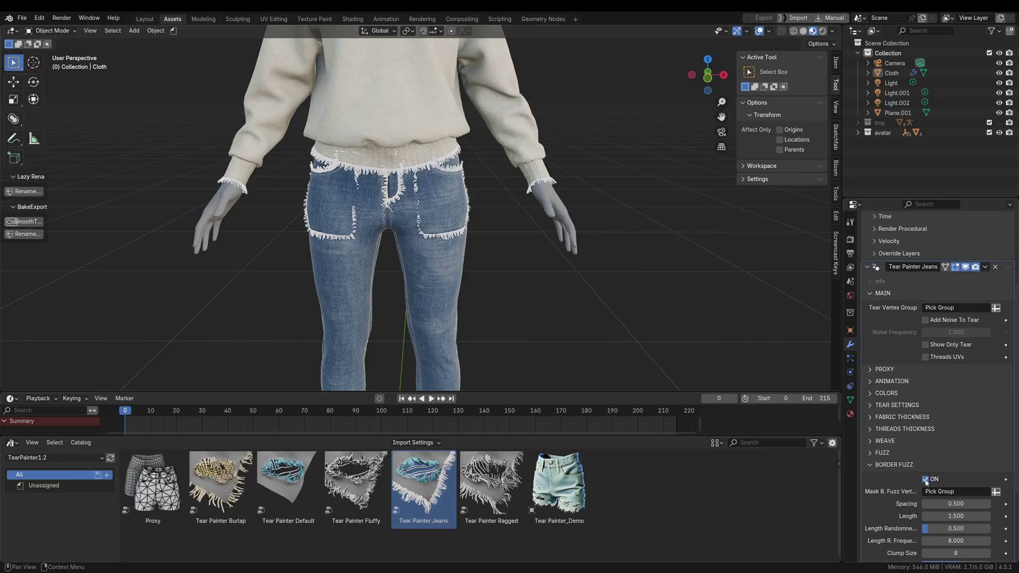
left_click(926, 480)
middle_click_drag(460, 307, 564, 304)
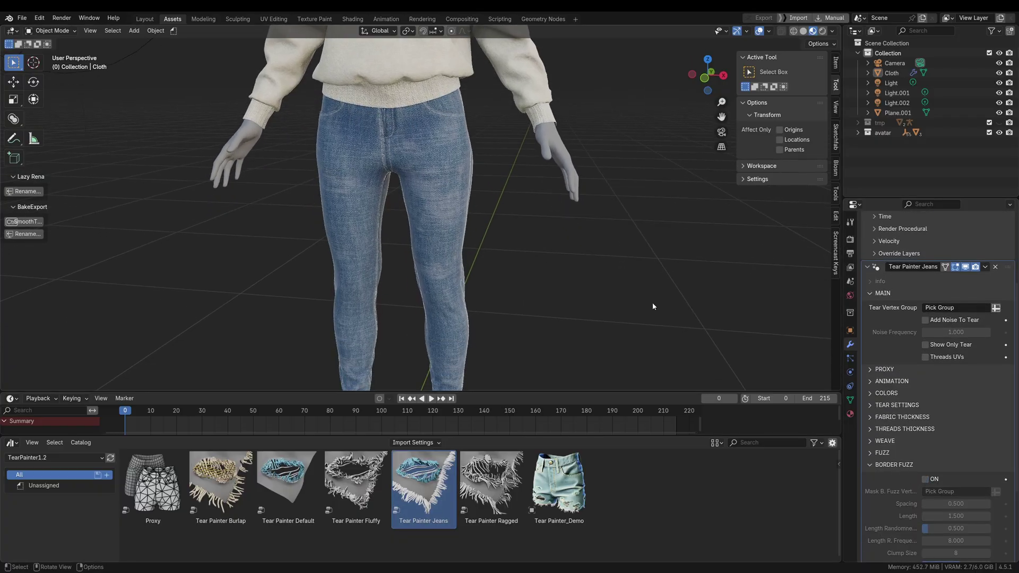
Add a vertex group to the cloth mesh and assign it as the modifier's Tear Vertex Group
left_click(850, 400)
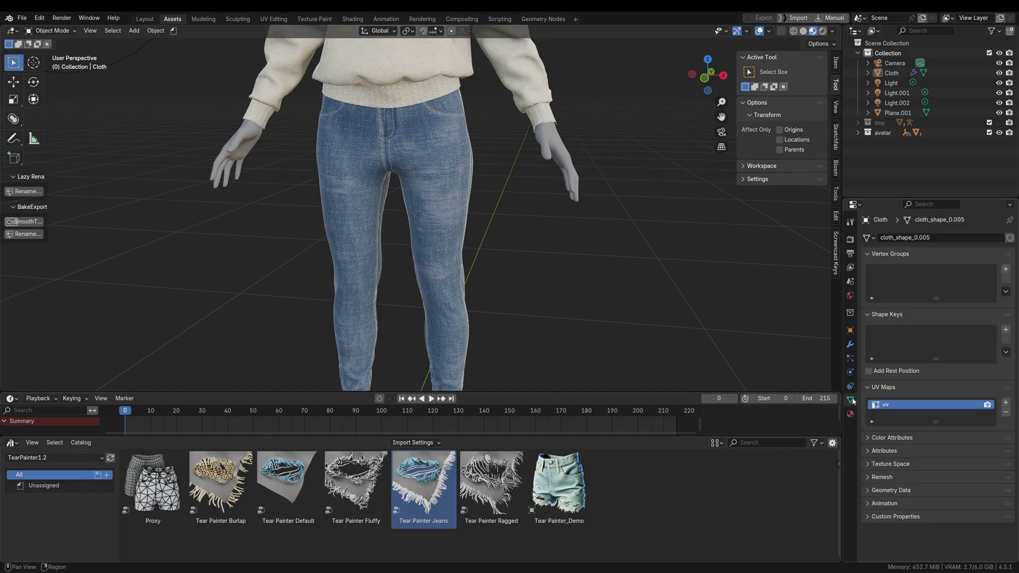
left_click(1006, 270)
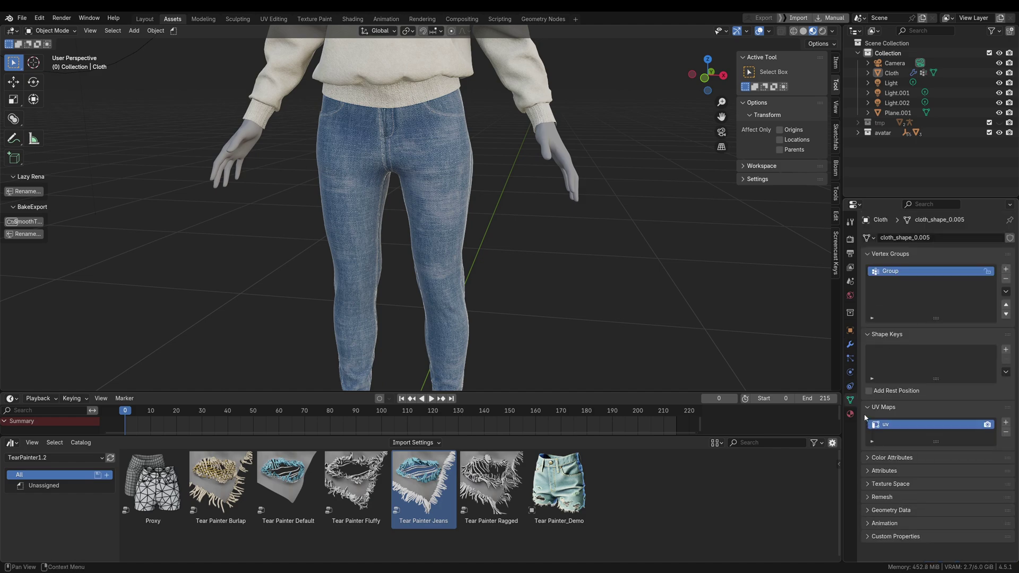
left_click(851, 345)
left_click(956, 426)
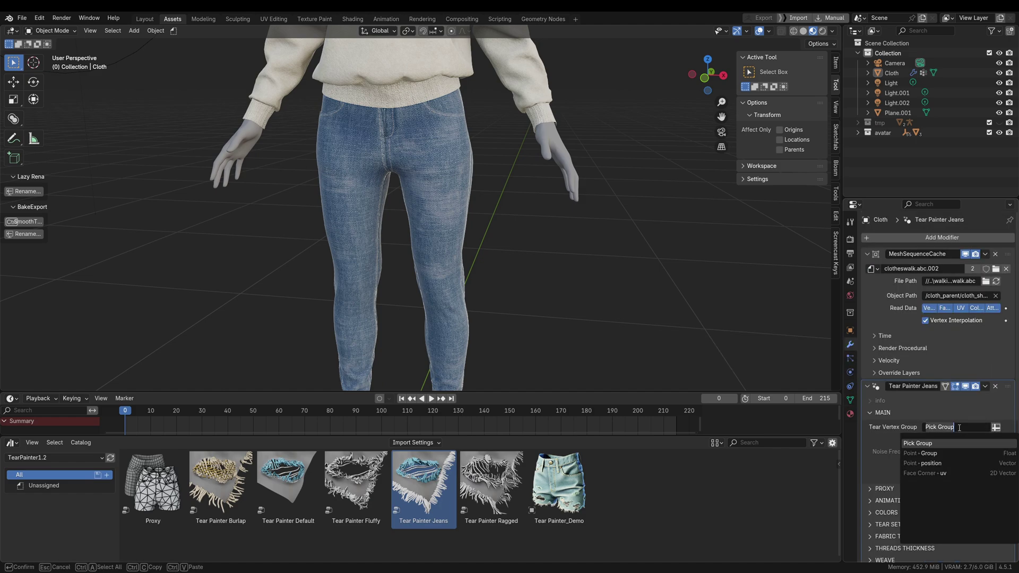
left_click(930, 452)
Enter Weight Paint mode on the cloth, hide the viewport overlays and set the brush radius to 57 px
middle_click_drag(551, 287, 416, 222)
key("ctrl+Tab")
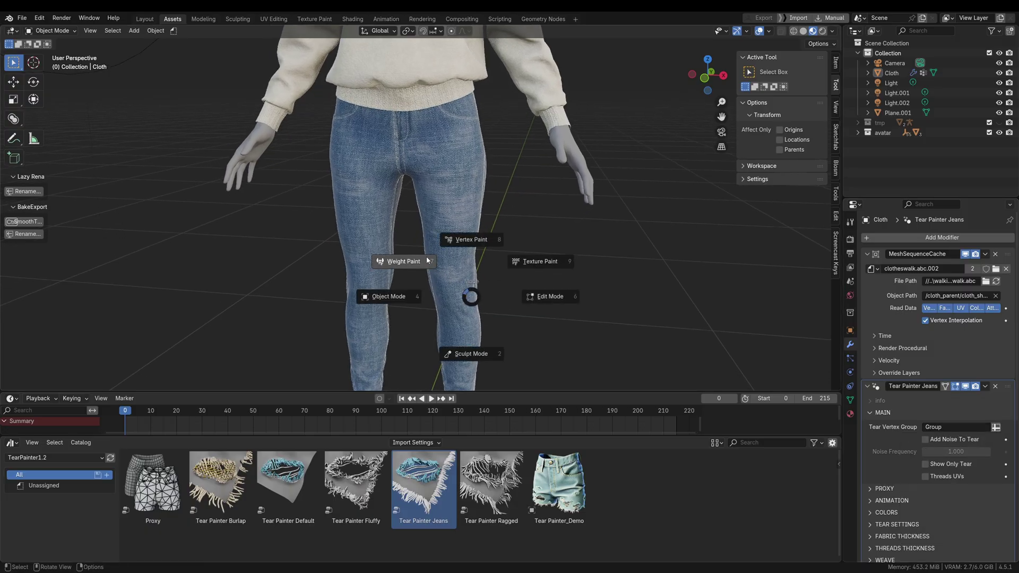
left_click(398, 261)
scroll(450, 246, "up", 2)
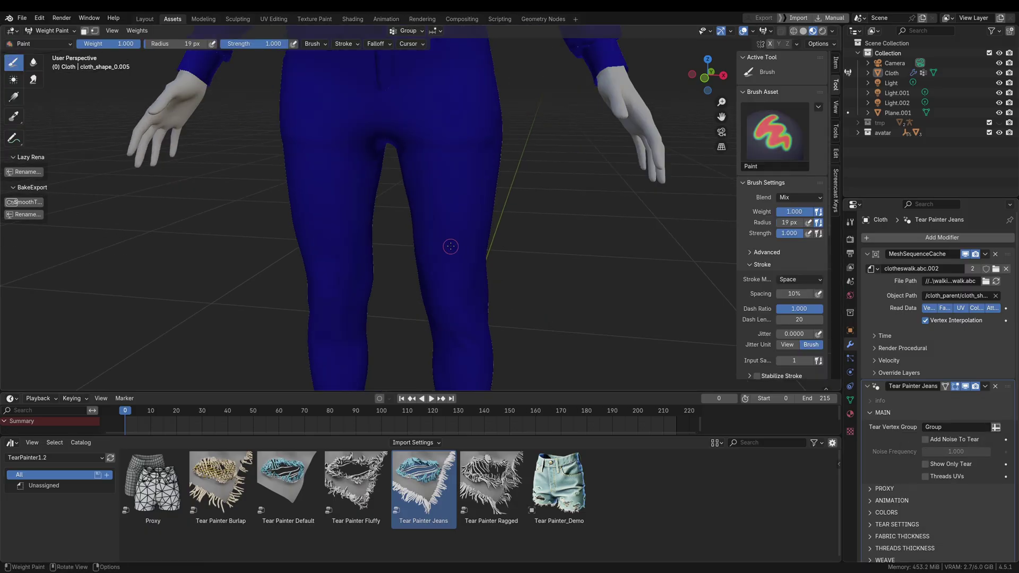
left_click(745, 31)
key("f")
left_click(457, 242)
Paint a horizontal tear across the front of the jeans at the avatar's left knee
scroll(447, 266, "up", 2)
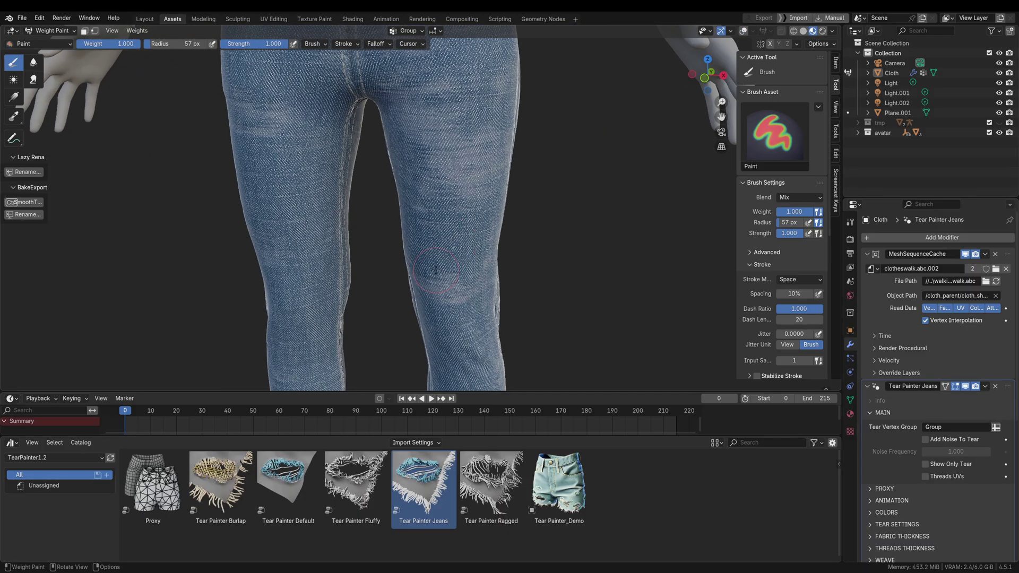
scroll(441, 264, "up", 1)
mouse_move(462, 254)
left_mouse_down()
mouse_move(415, 254)
mouse_move(474, 259)
left_mouse_up()
scroll(446, 265, "up", 5)
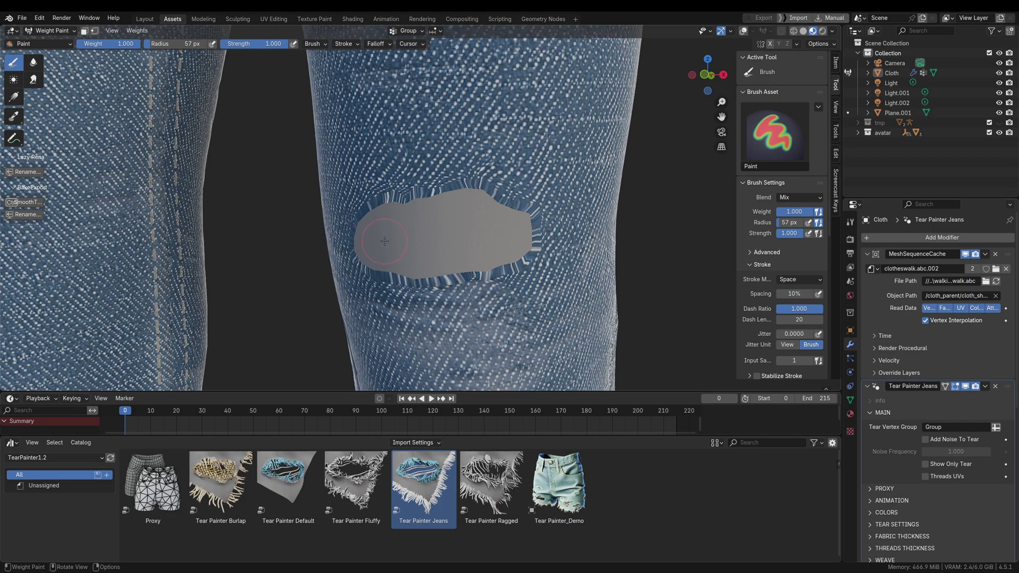
Return the cloth to Object Mode and rename its UV map to UVMap
scroll(473, 231, "down", 4)
key("ctrl+Tab")
left_click(467, 259)
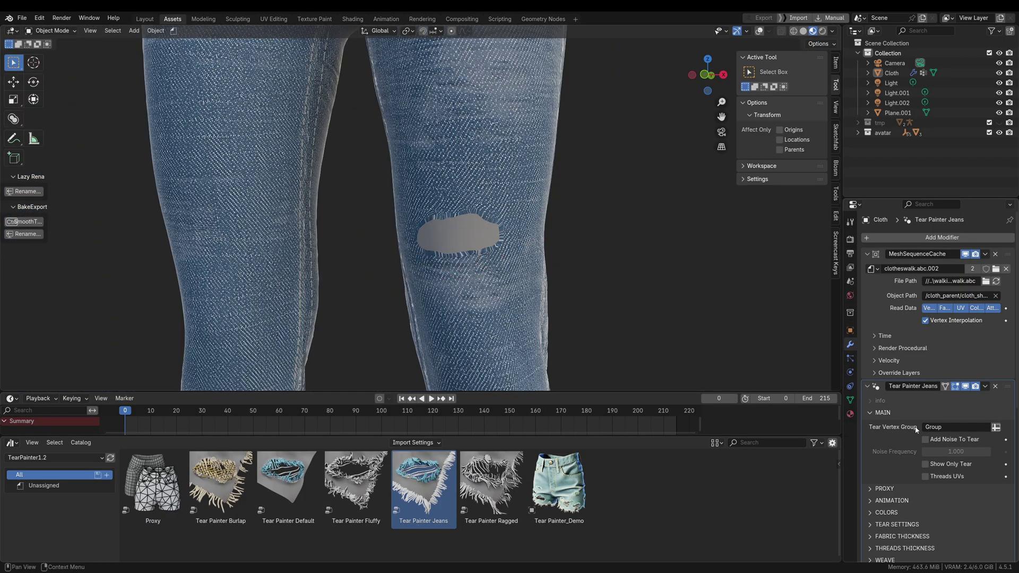
left_click(850, 400)
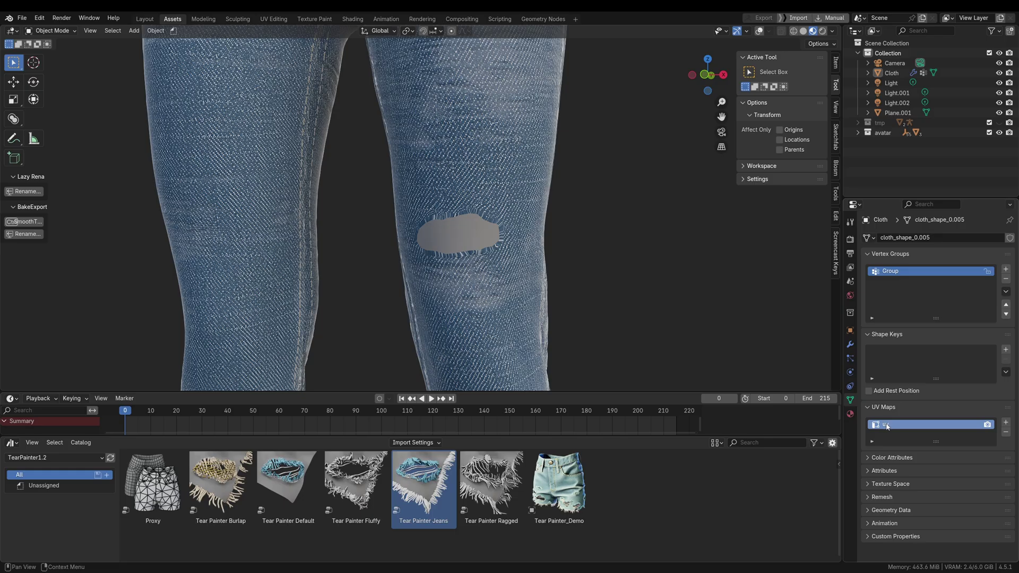
double_click(891, 425)
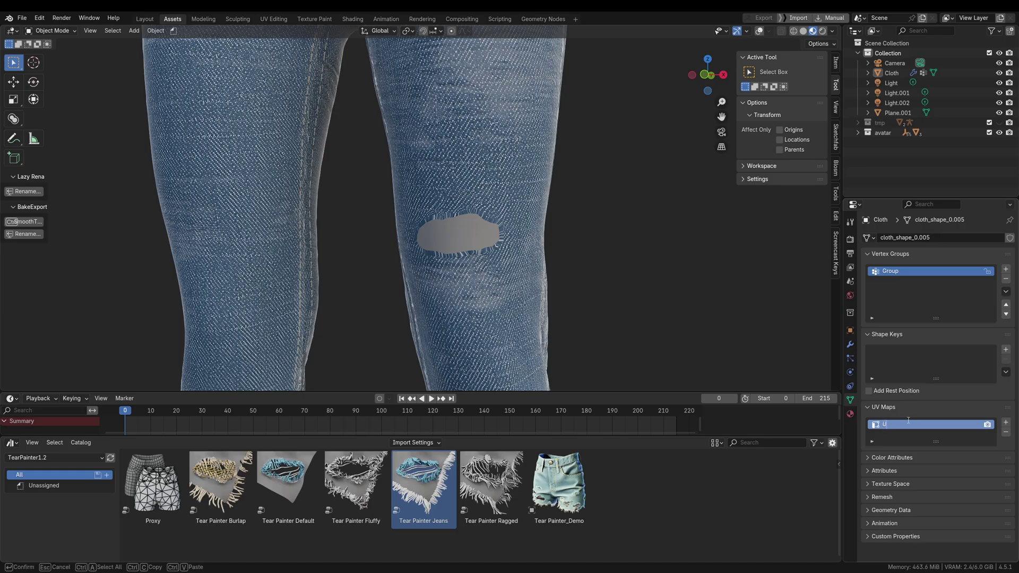
key("Return")
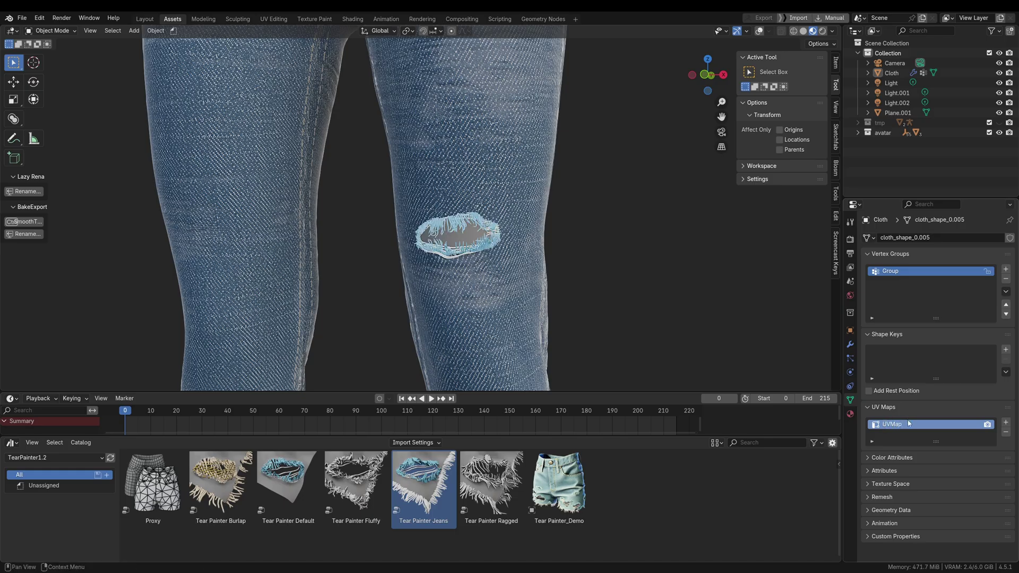
Enable Threads UVs on the Tear Painter Jeans modifier and inspect the threads around the knee tear up close
middle_click_drag(485, 276, 473, 244)
scroll(475, 245, "up", 6)
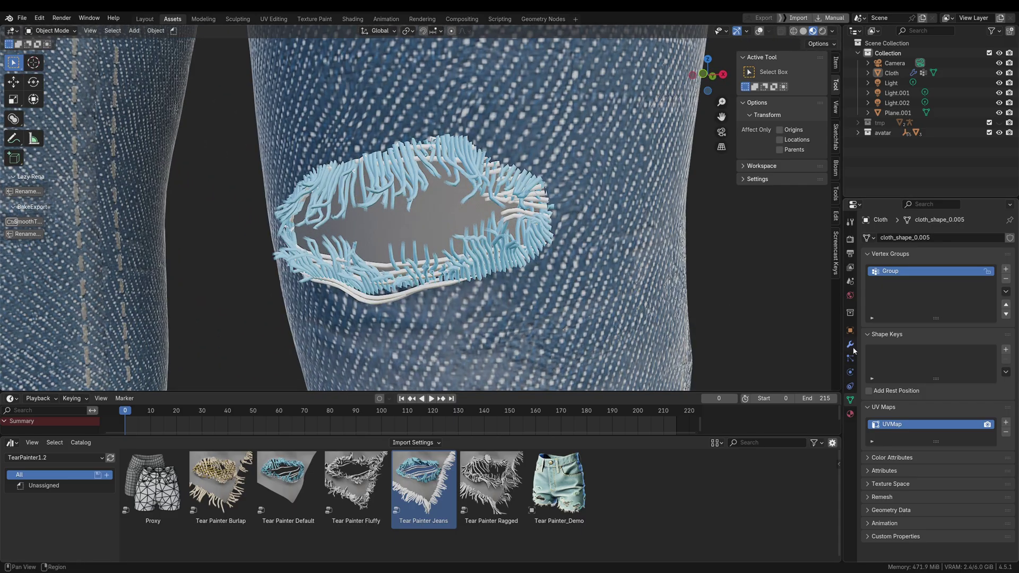
left_click(851, 346)
scroll(951, 408, "down", 2)
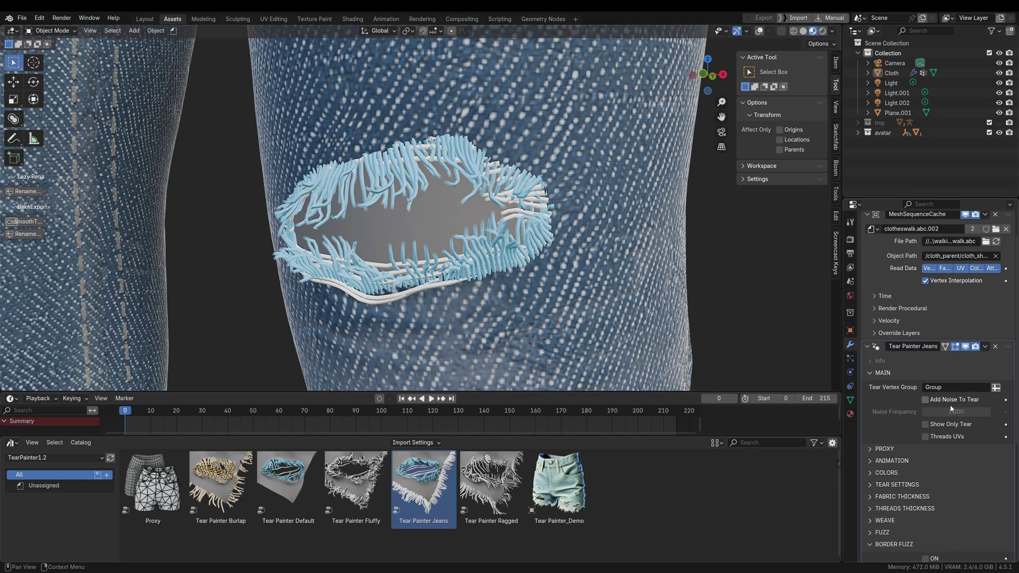
left_click(926, 437)
scroll(544, 232, "up", 8)
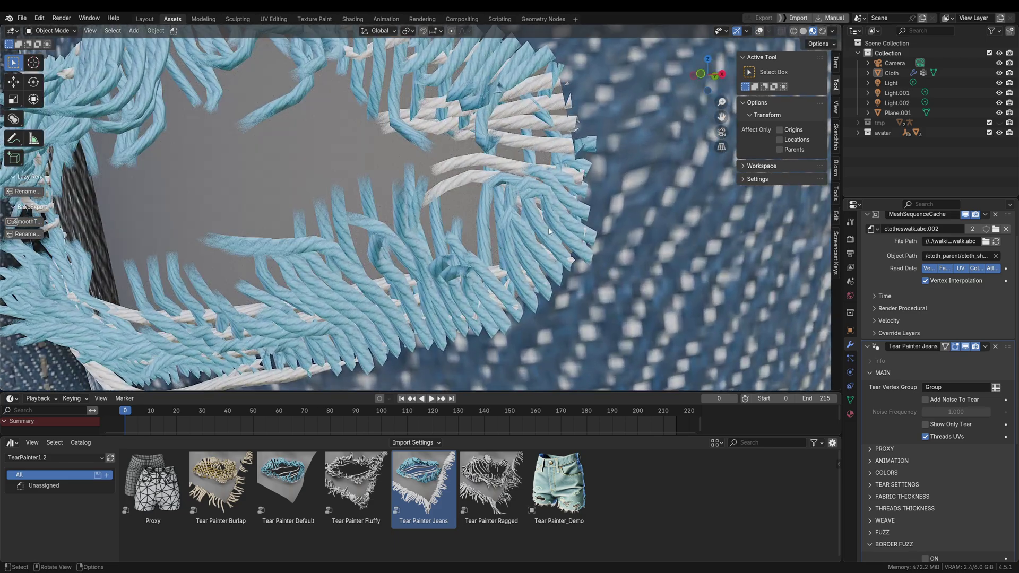
scroll(536, 188, "down", 8)
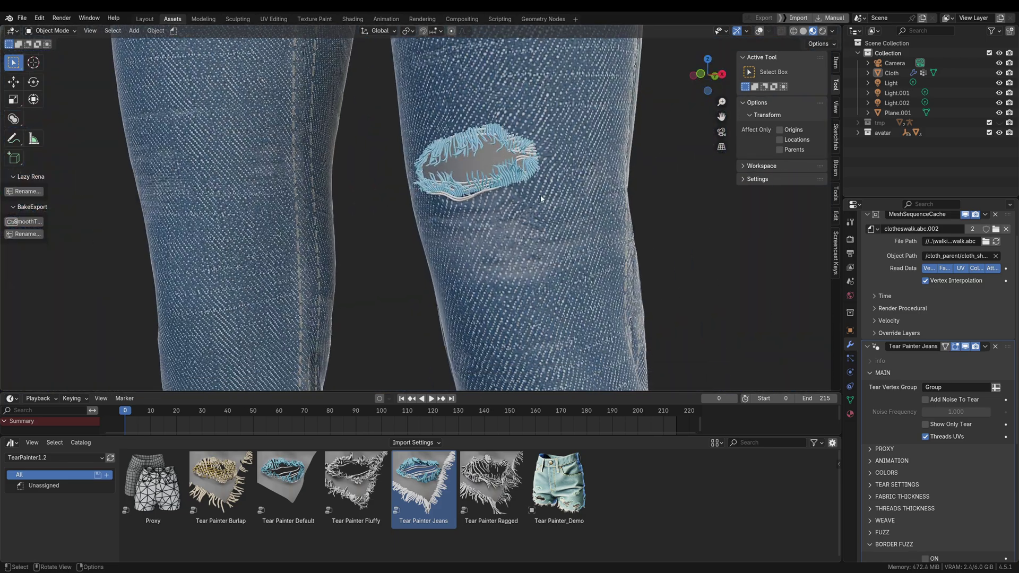
Switch the cloth back to Weight Paint mode and paint a second tear near the avatar's left knee
middle_click_drag(548, 294, 562, 295)
key("ctrl+Tab")
scroll(541, 254, "up", 1)
middle_click_drag(541, 255, 533, 250)
left_click_drag(531, 234, 555, 262)
Reduce the brush size and paint three horizontal tears one above another around the avatar's right knee
middle_click_drag(555, 262, 653, 260, "shift")
scroll(404, 212, "up", 2)
middle_click_drag(403, 212, 382, 211)
key("bracketleft")
key("bracketleft")
left_click_drag(361, 208, 432, 217)
middle_click_drag(351, 207, 328, 204)
left_click_drag(329, 206, 371, 208)
scroll(372, 208, "down", 1)
middle_click_drag(371, 208, 334, 144, "shift")
left_click_drag(350, 228, 427, 238)
left_click_drag(355, 305, 403, 309)
Paint a short horizontal tear on the avatar's upper left thigh and return to Object Mode
scroll(404, 265, "down", 7)
middle_click_drag(510, 159, 481, 158)
scroll(481, 148, "up", 7)
mouse_move(463, 151)
left_mouse_down()
mouse_move(443, 150)
mouse_move(499, 144)
left_mouse_up()
key("ctrl+Tab")
left_click(474, 128)
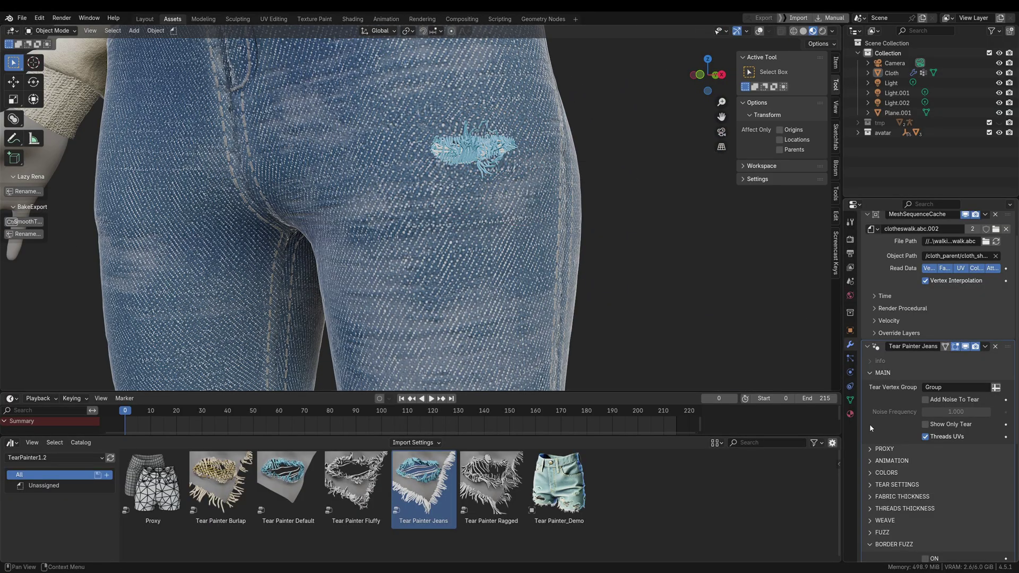
Set the modifier's Fuzz Length to 1.000 and check the whole jeans on the avatar
left_click(882, 532)
scroll(934, 499, "down", 5)
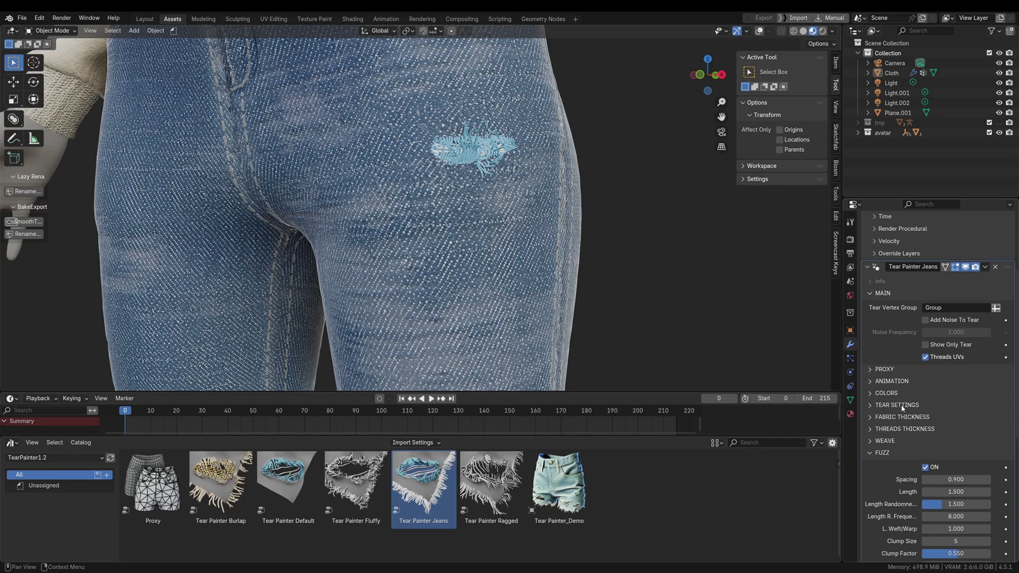
left_click(955, 492)
key("Return")
scroll(502, 84, "down", 4)
middle_click_drag(446, 170, 497, 233)
middle_click_drag(514, 154, 510, 210, "ctrl")
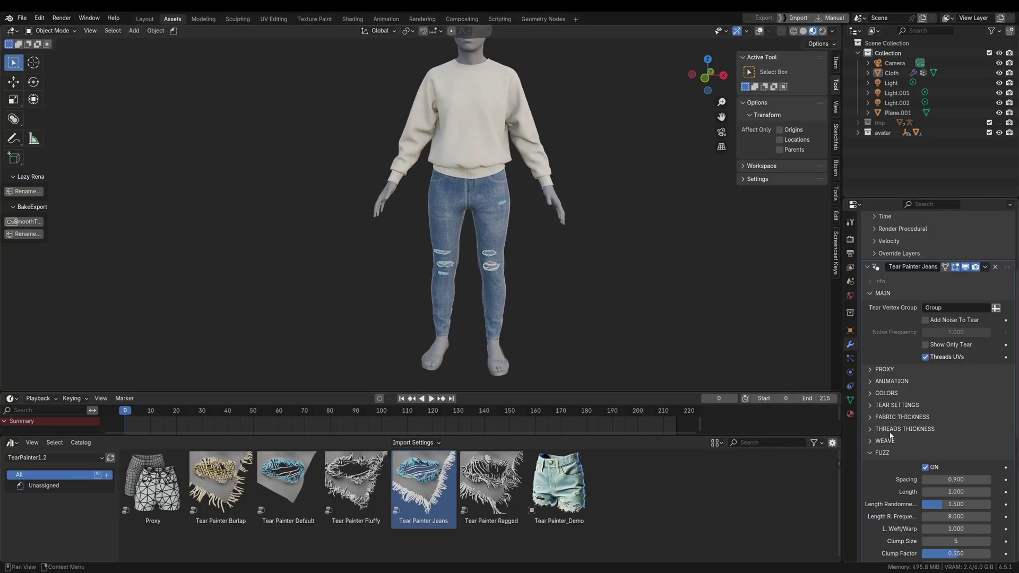
Expand the modifier's Animation settings and split the timeline area to add a Geometry Node Editor
left_click(890, 382)
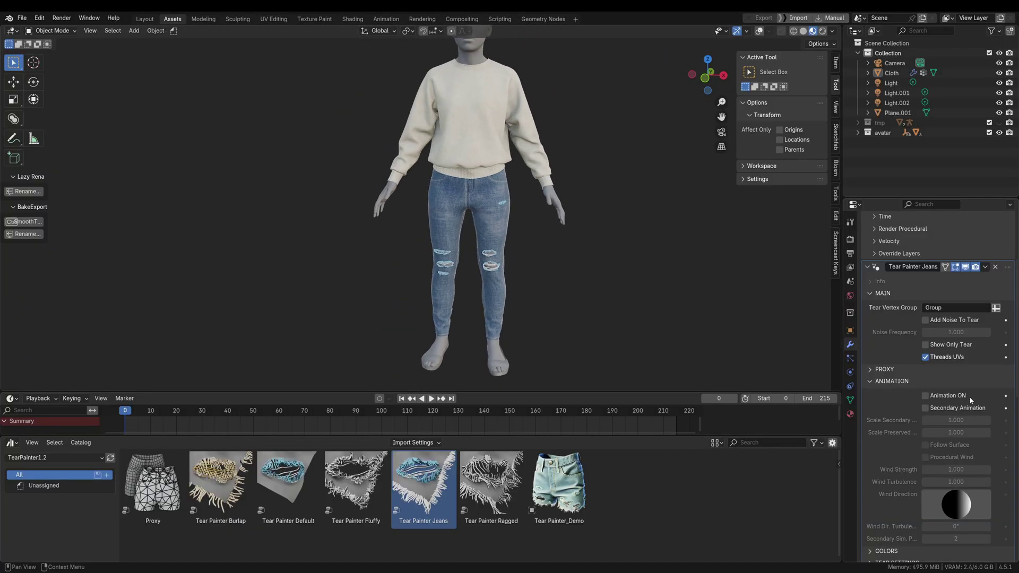
left_click_drag(187, 392, 186, 282)
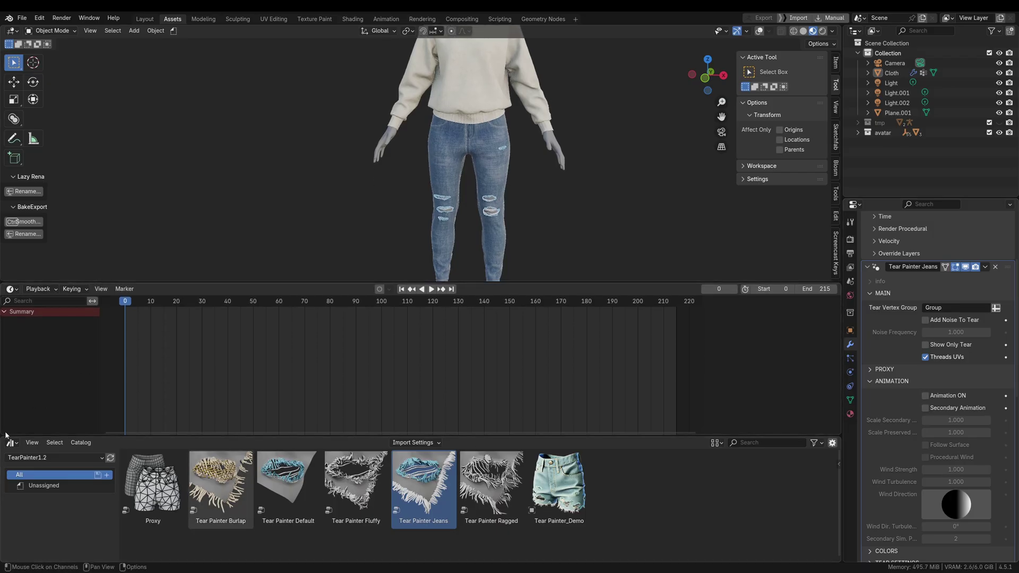
left_click_drag(6, 434, 6, 376)
left_click(9, 380)
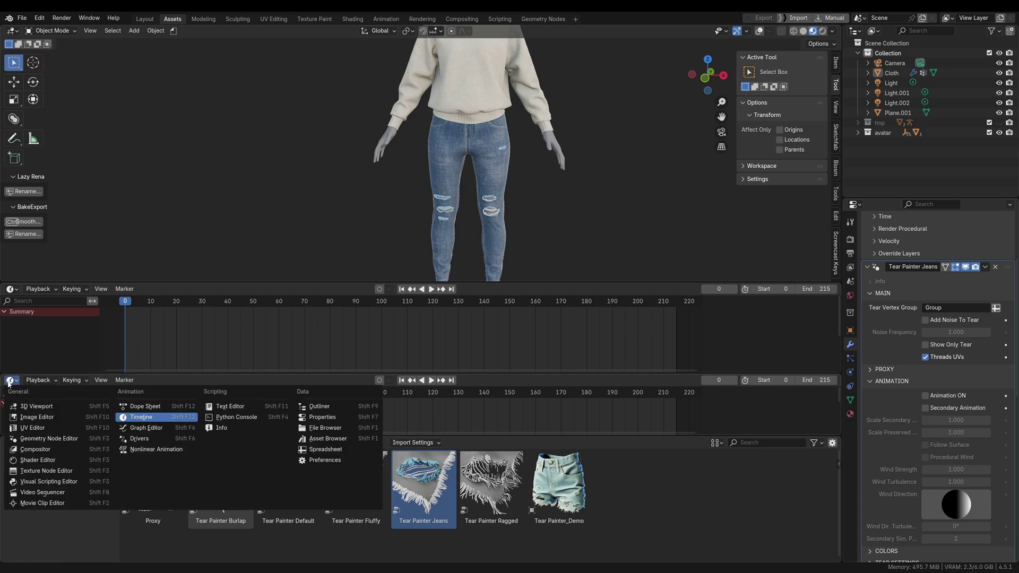
left_click(45, 440)
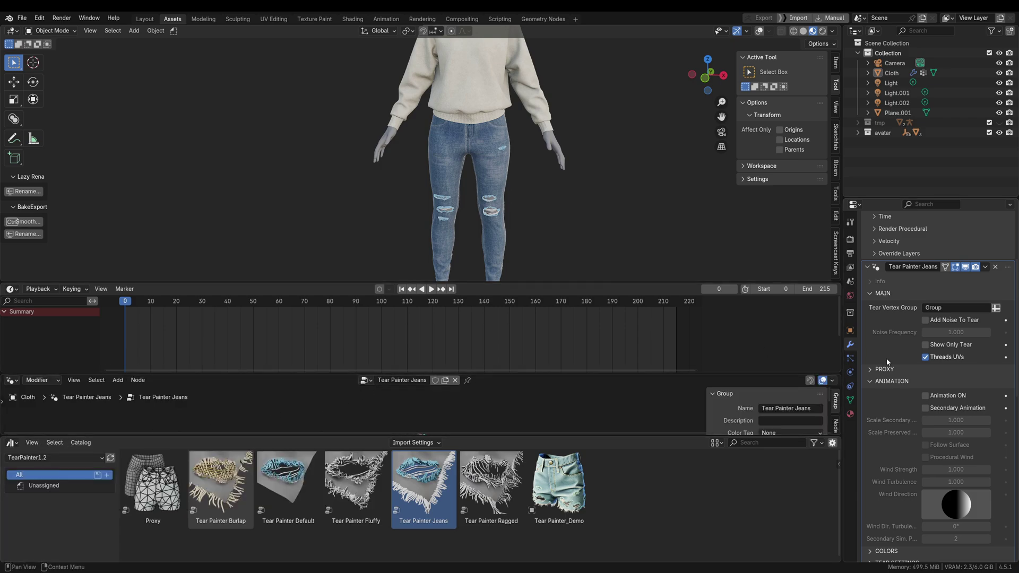
Locate the Bake Still and Bake Animation nodes in the Tear Painter Jeans node tree
key("Home")
scroll(386, 403, "up", 10)
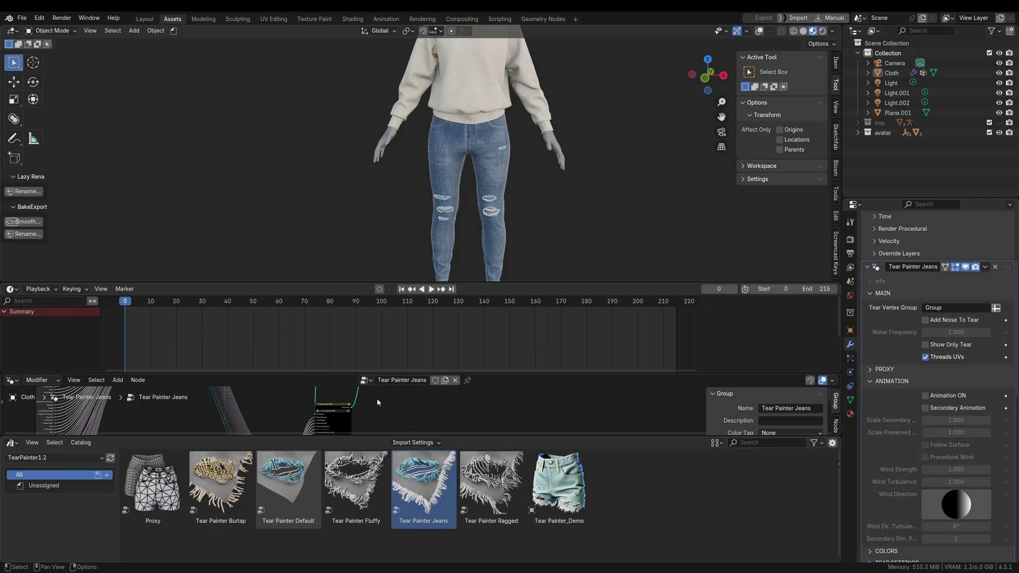
scroll(389, 419, "up", 4)
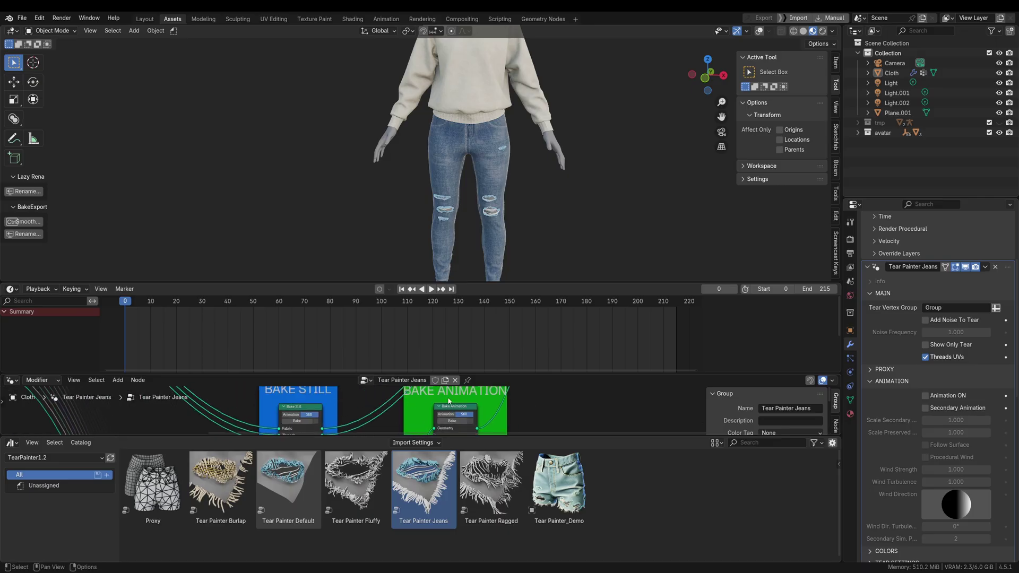
middle_click_drag(514, 410, 514, 466)
scroll(470, 423, "up", 8)
scroll(324, 415, "down", 1)
middle_click_drag(324, 415, 357, 409)
scroll(356, 409, "down", 1)
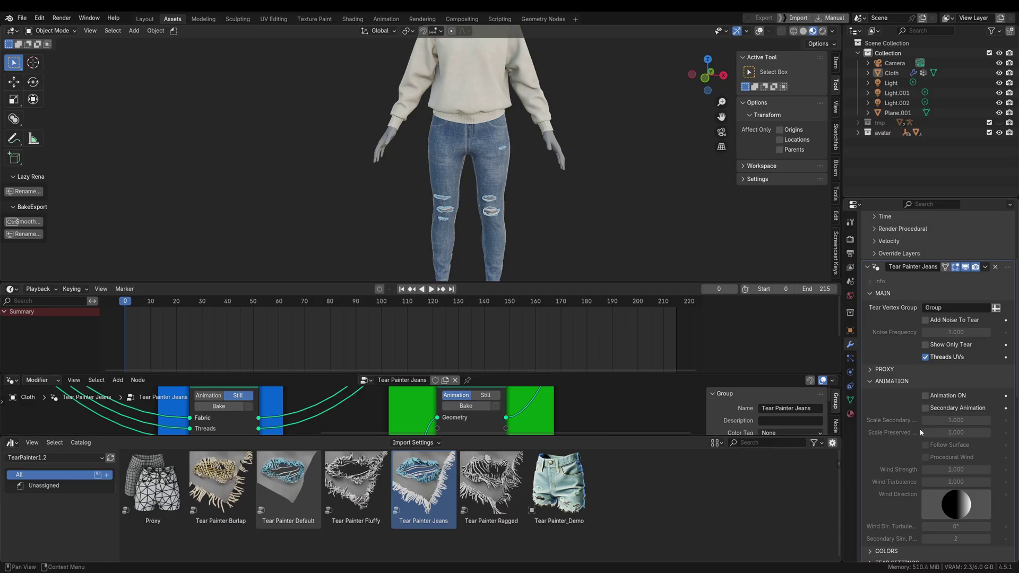
Enable Animation ON and Secondary Animation, and bake both the Bake Still and Bake Animation nodes
left_click(926, 396)
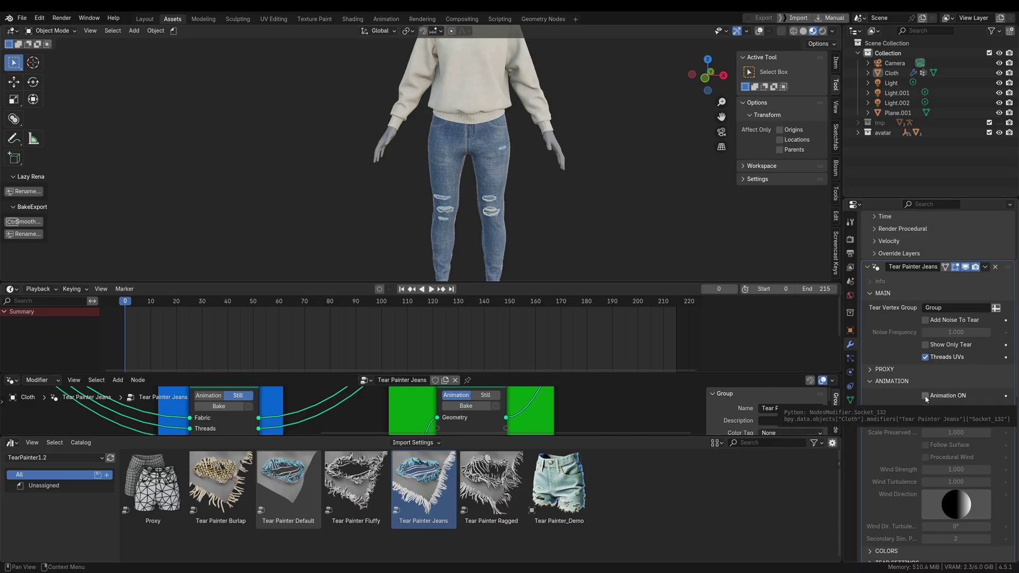
left_click(926, 408)
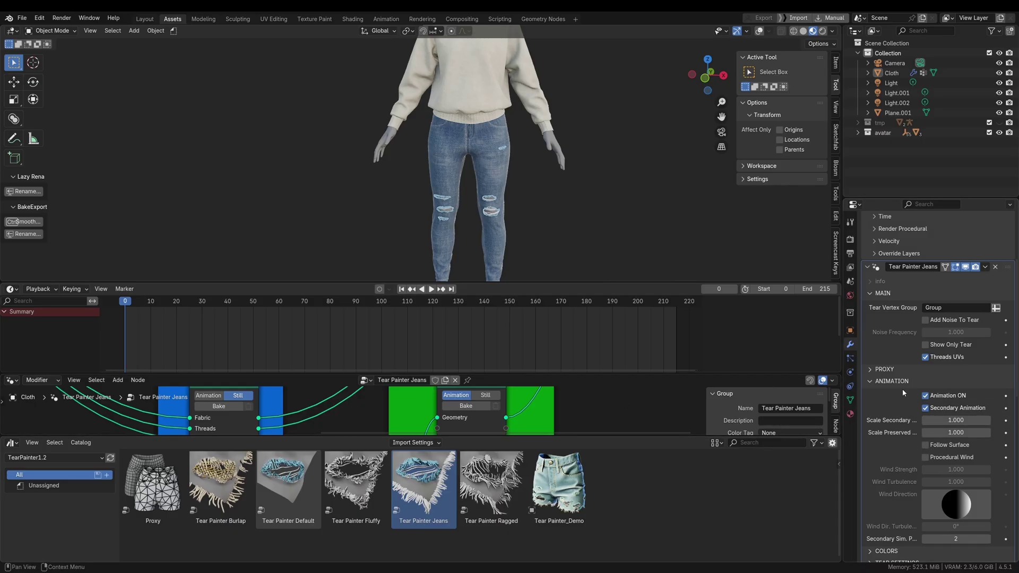
left_click(220, 406)
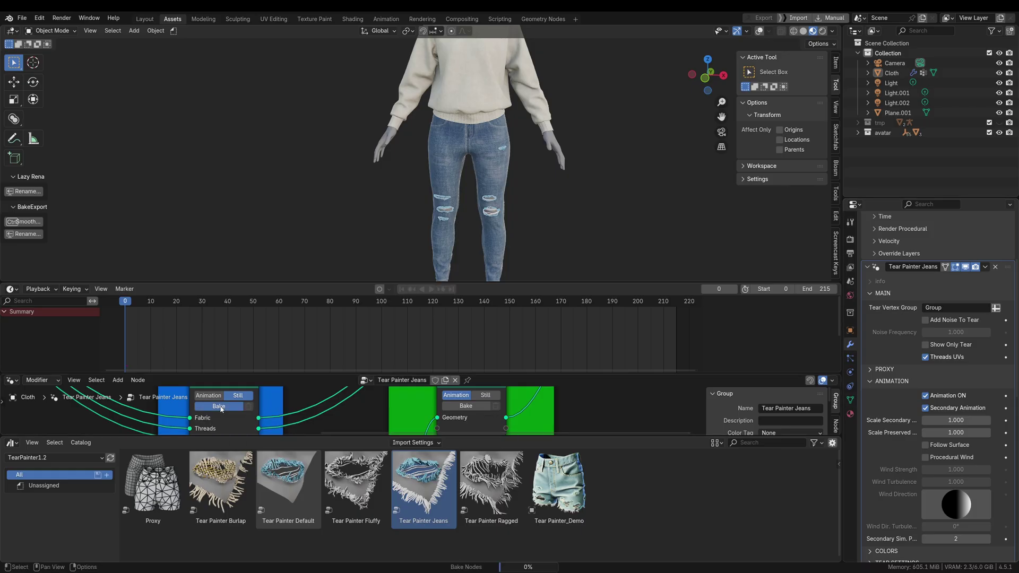
left_click(467, 406)
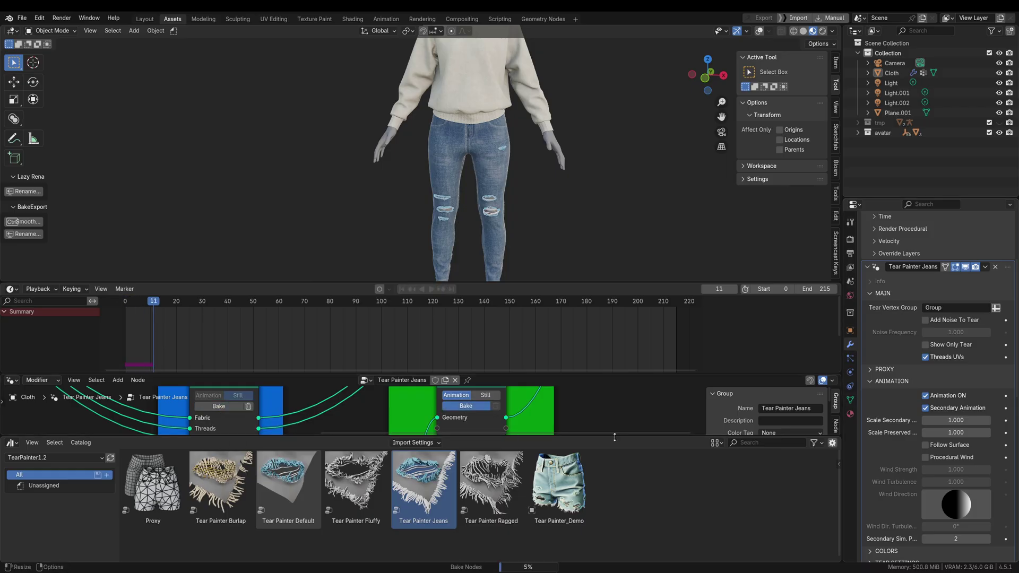
Play the baked walk and scrub back to frame 60 to examine the knee tears for clipping
left_click_drag(551, 288, 536, 338)
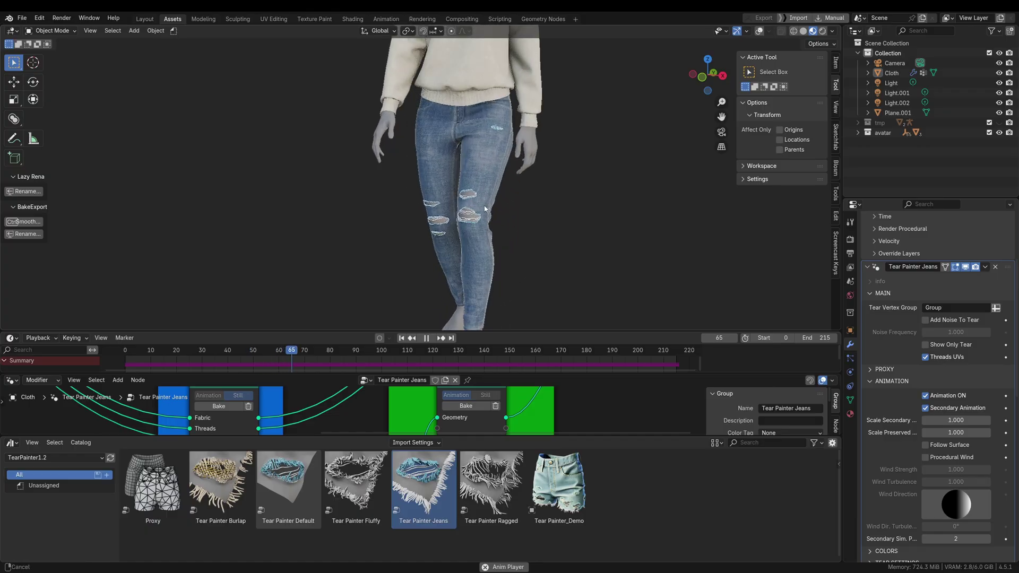
key("space")
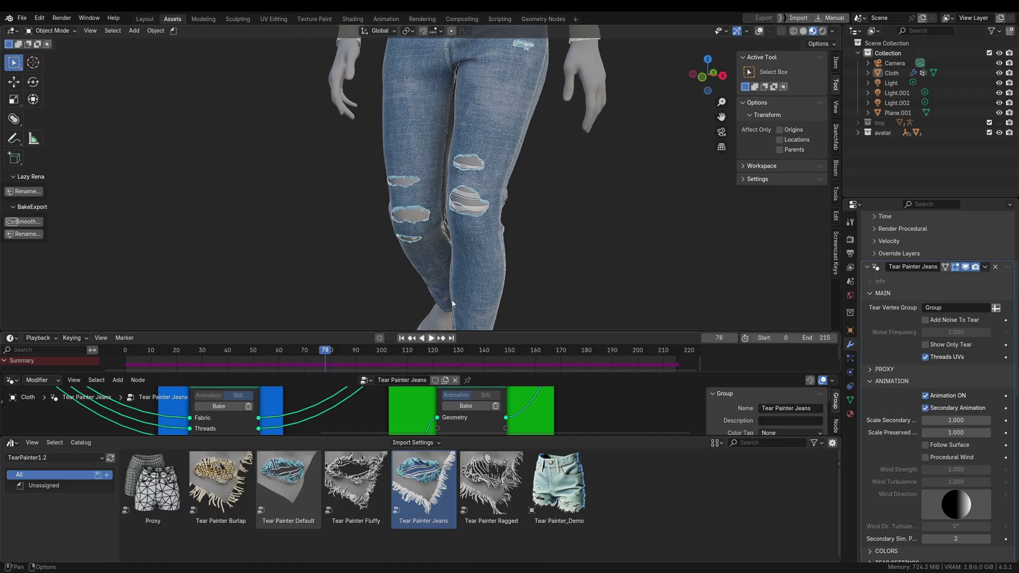
scroll(445, 267, "up", 2)
left_click_drag(300, 351, 279, 359)
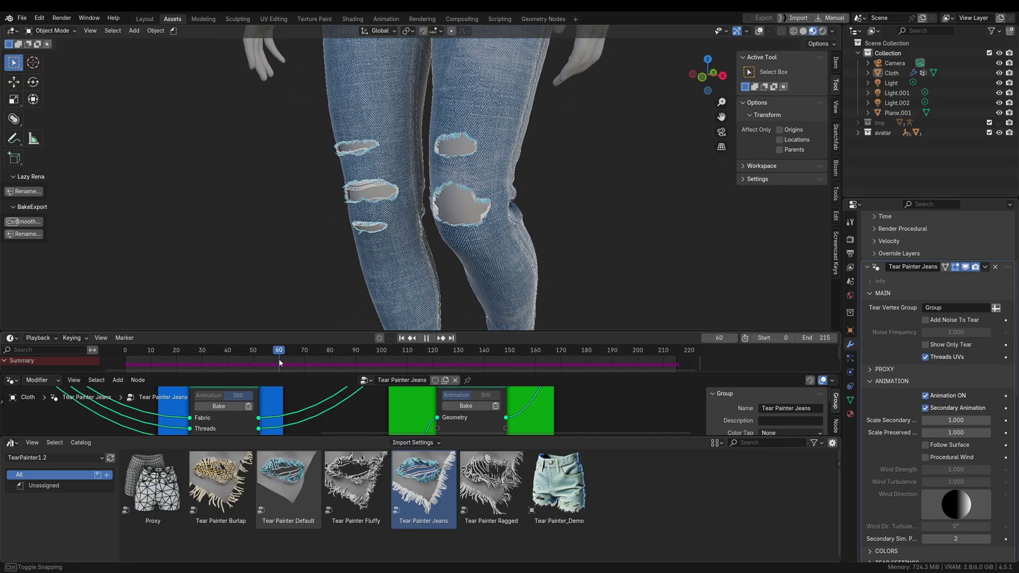
Return to the first frame, enable Follow Surface and rebake the Bake Animation node
left_click(401, 338)
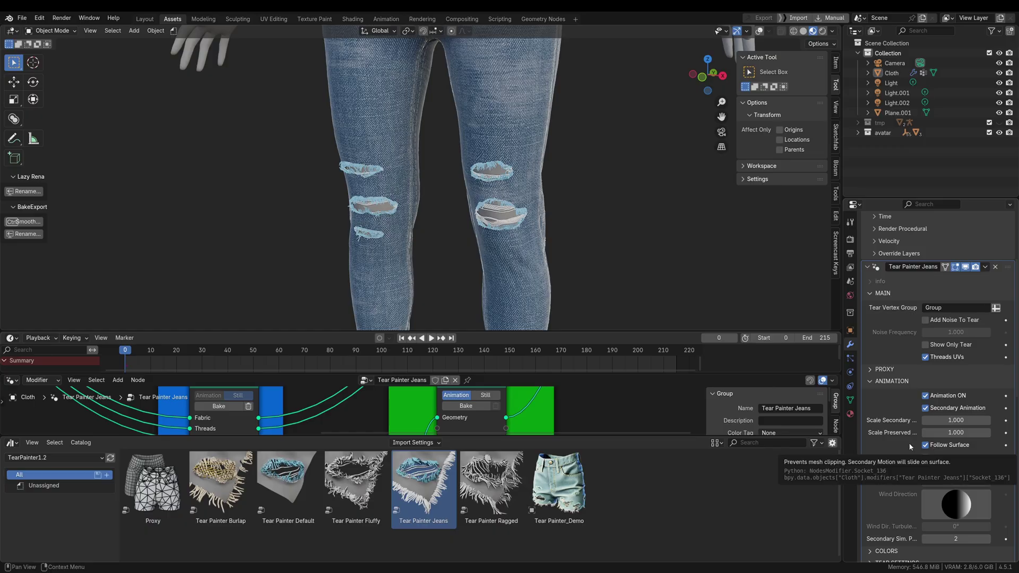
left_click(478, 406)
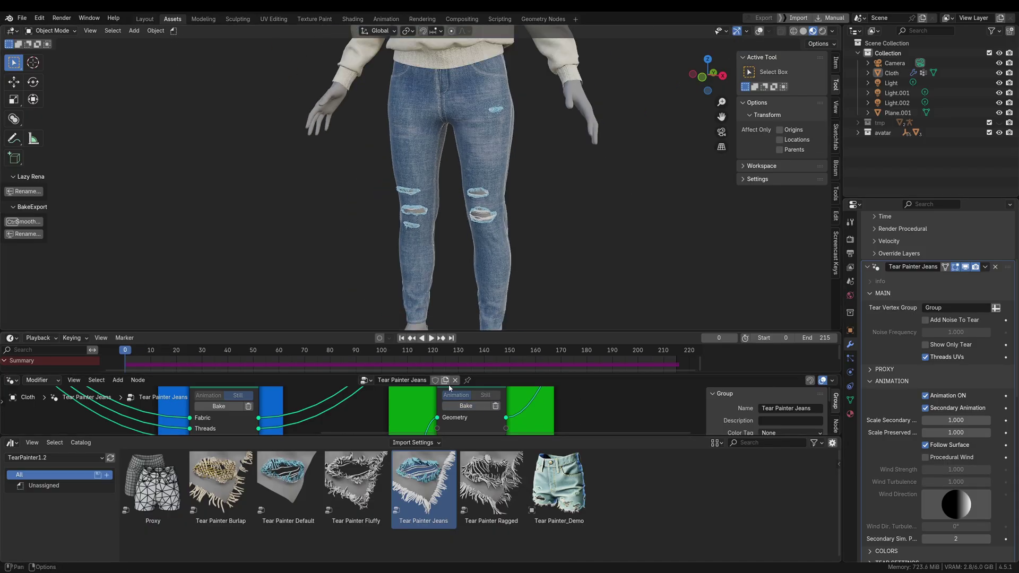
Play the rebaked walk animation to check the tears, stopping at frame 85 with the full figure in view
left_click(428, 338)
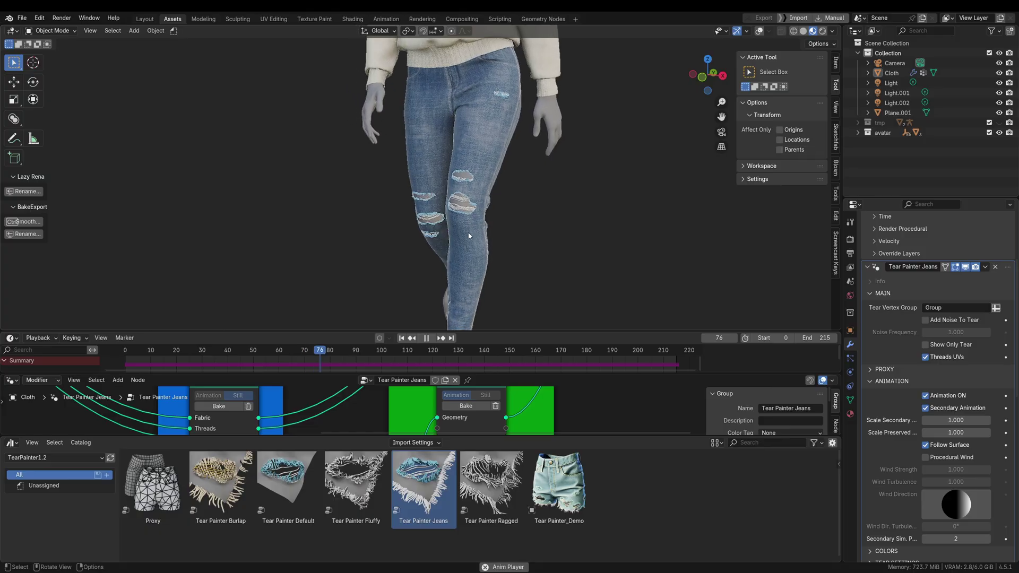
left_click(428, 342)
scroll(530, 230, "down", 3)
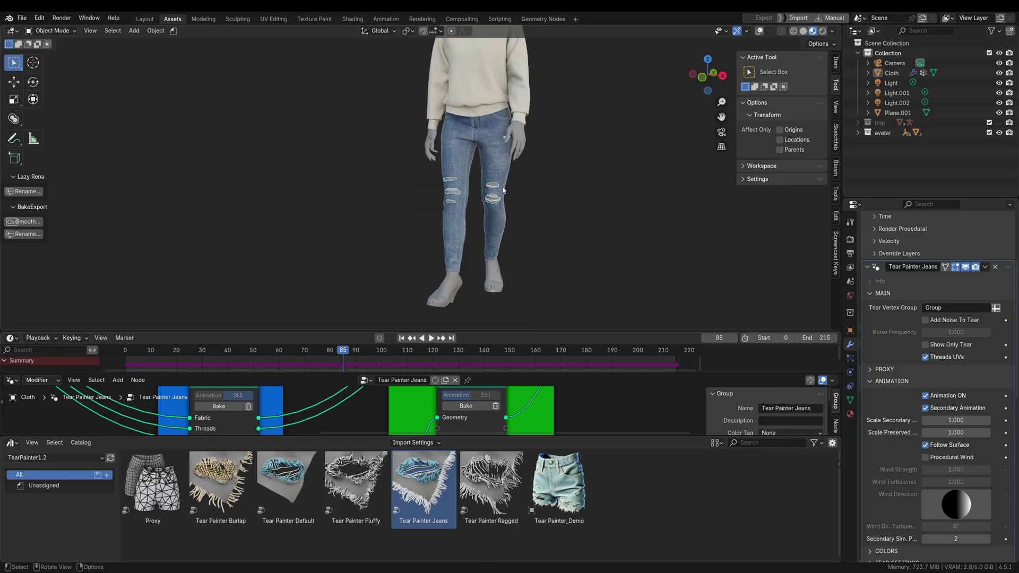